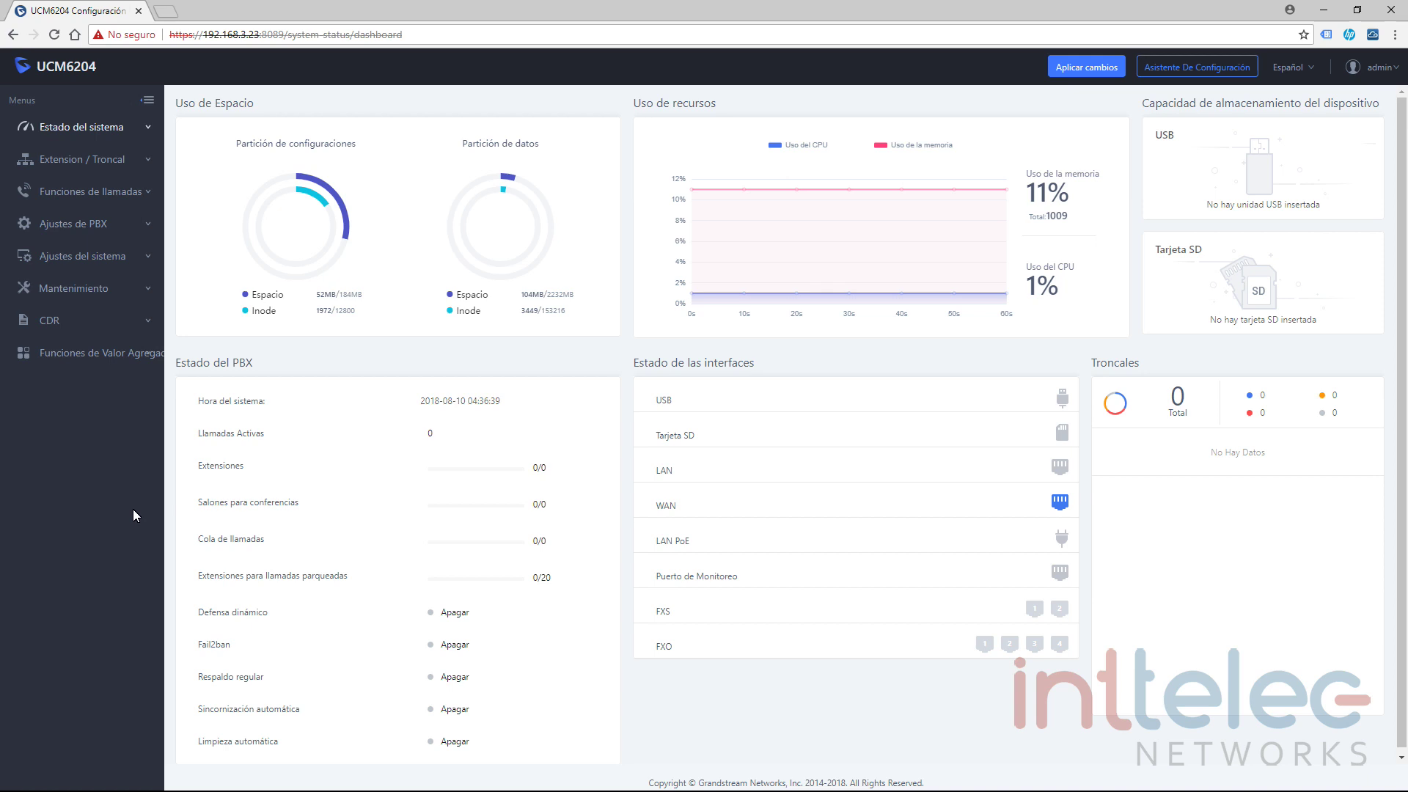
Go to Extension / Troncal > Troncales análogas and start a new analog trunk.
click(147, 163)
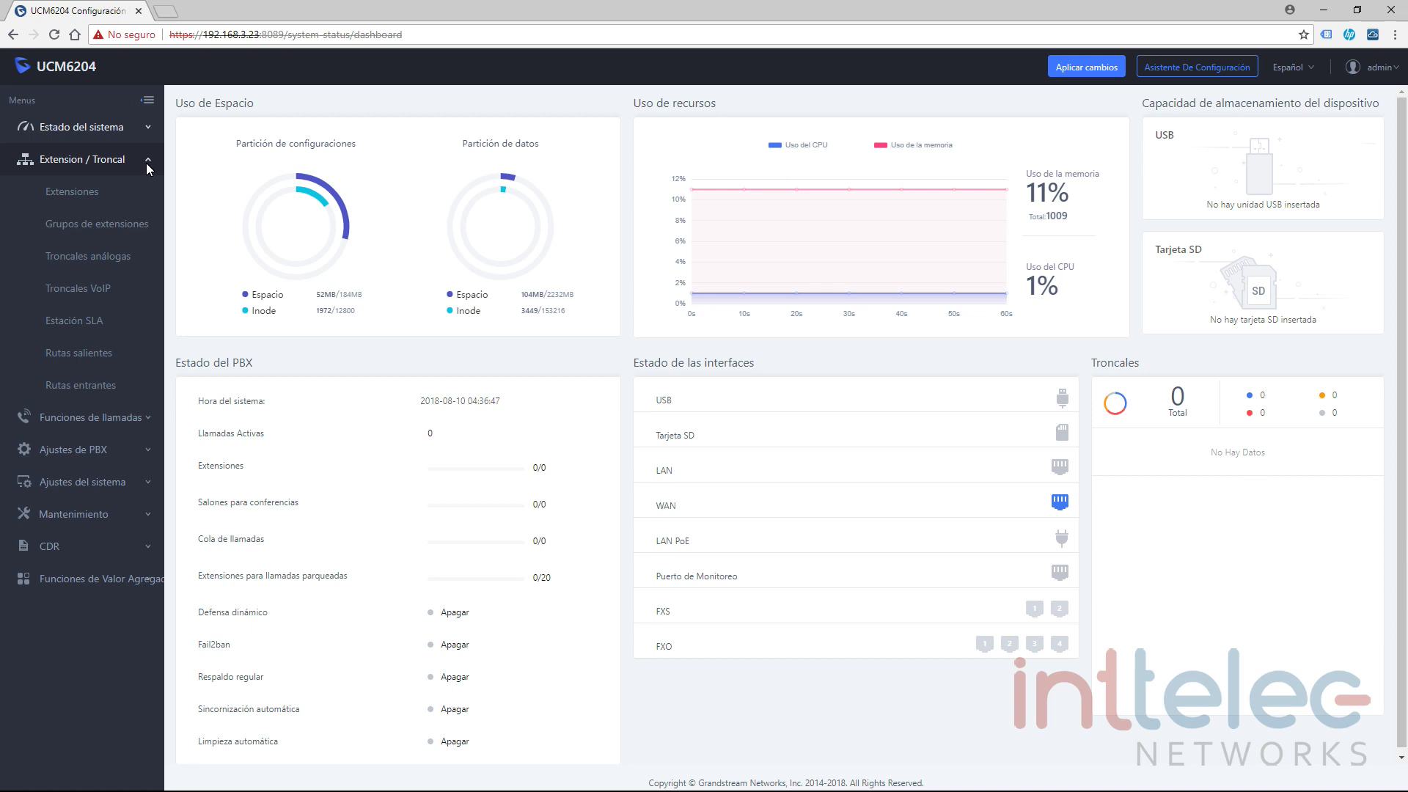
click(99, 264)
click(209, 176)
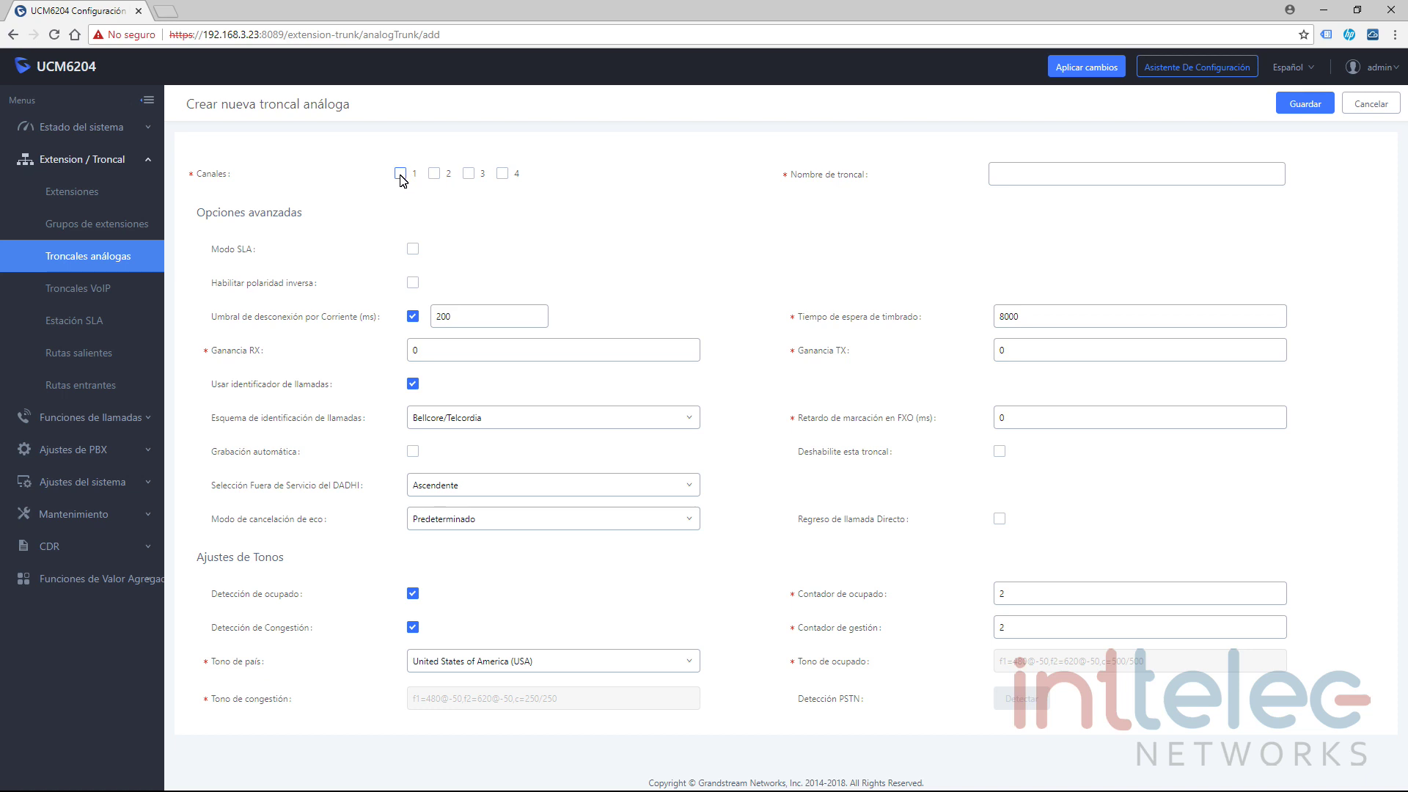
Assign channel 1 to the new analog trunk.
double_click(92, 66)
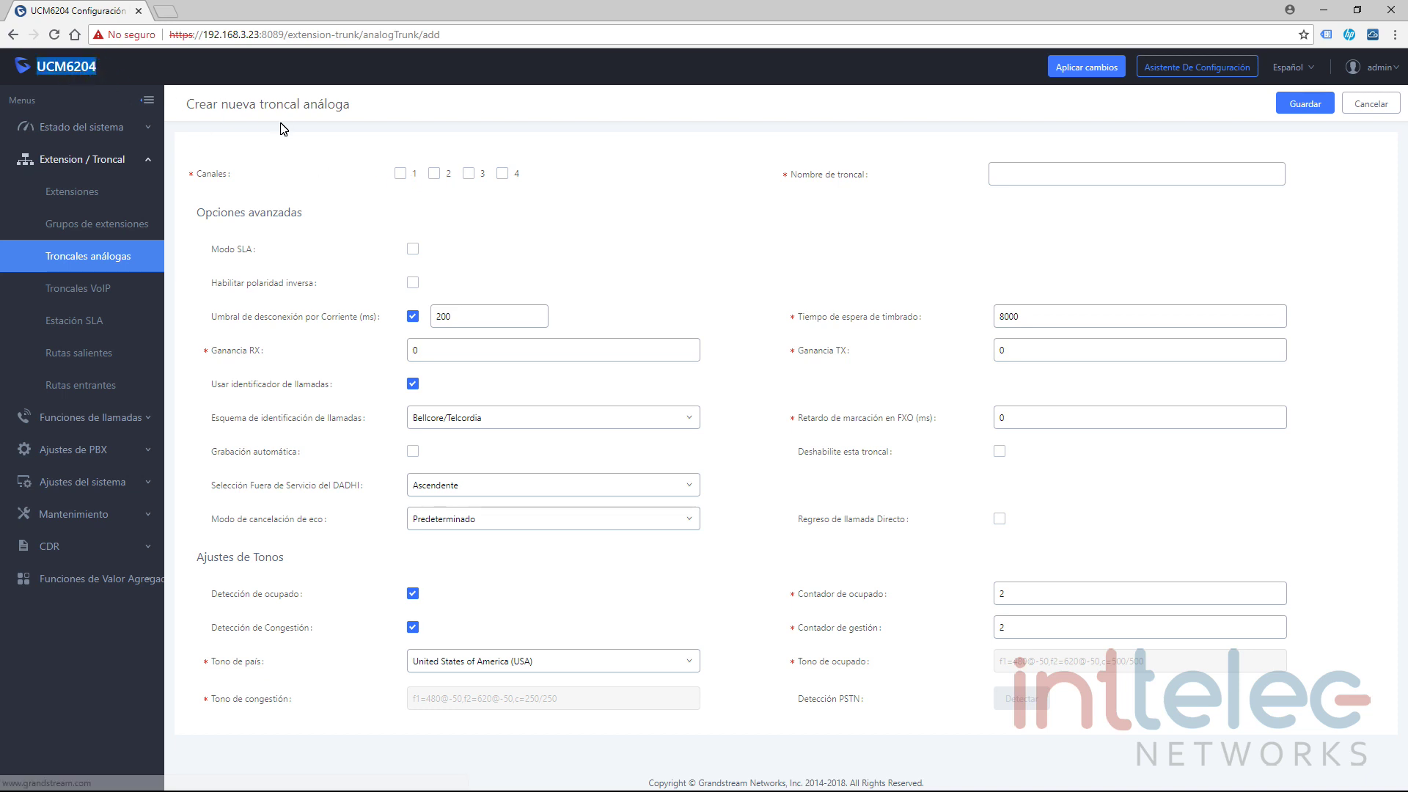
click(585, 202)
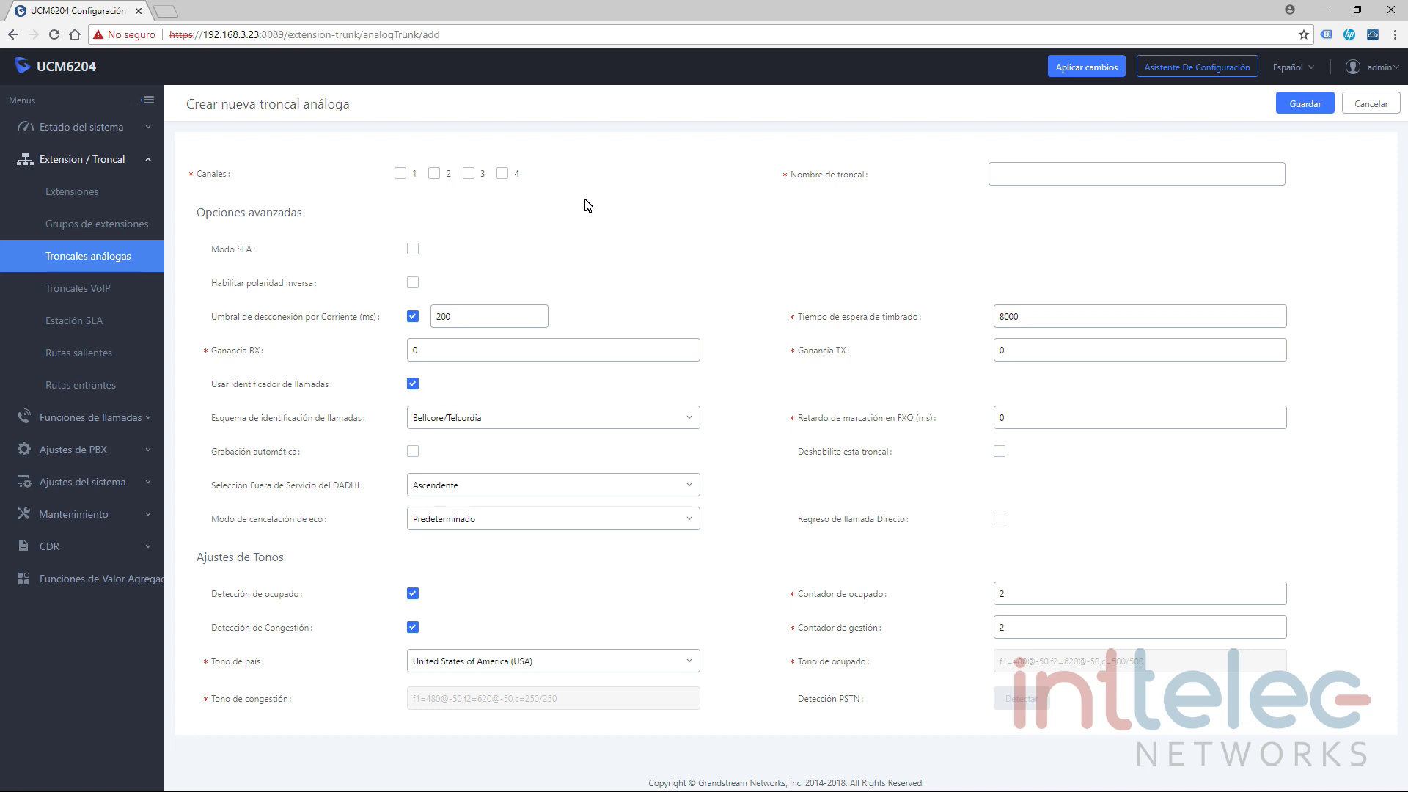
click(399, 174)
Name the trunk 'Linea-1_' followed by the line's phone number.
click(1025, 184)
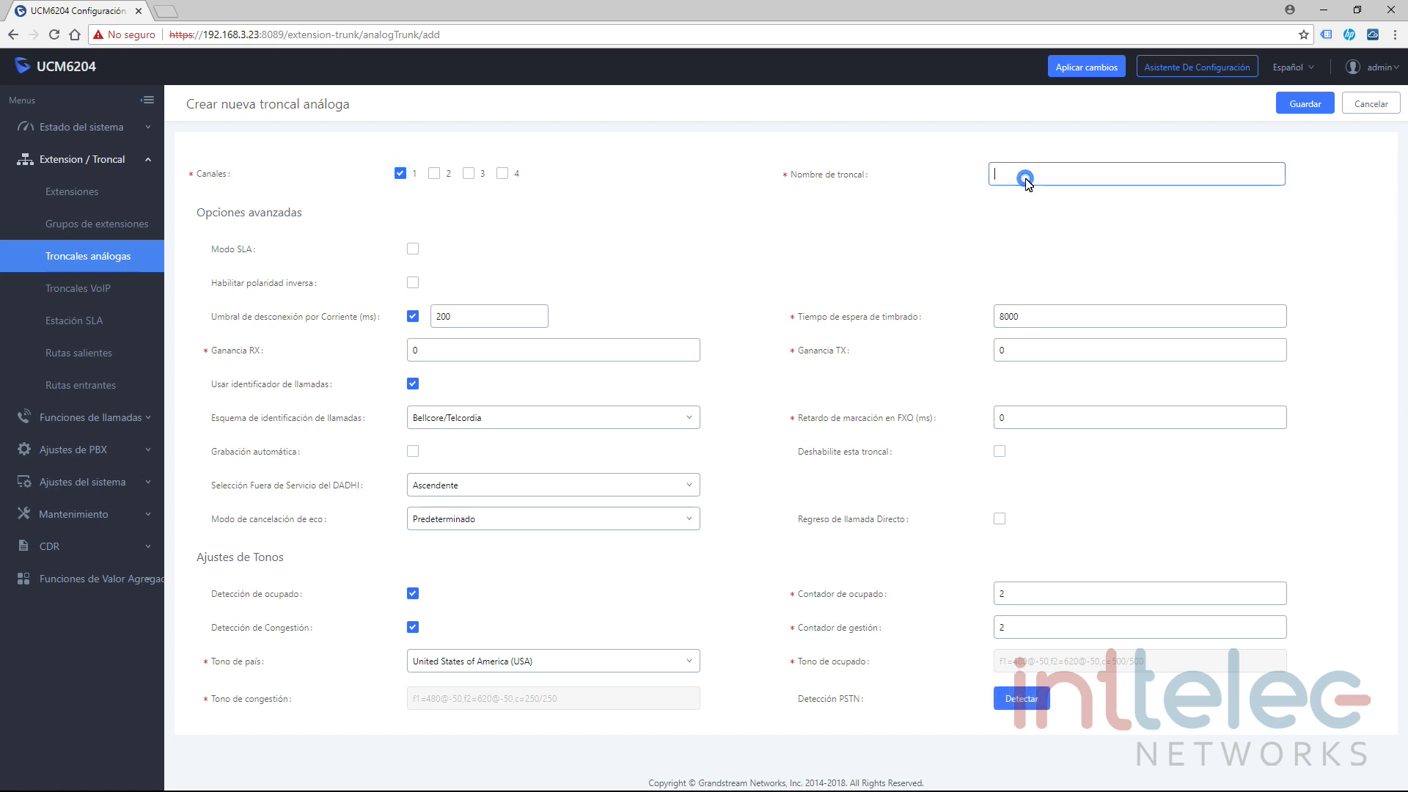
text(Linea 1)
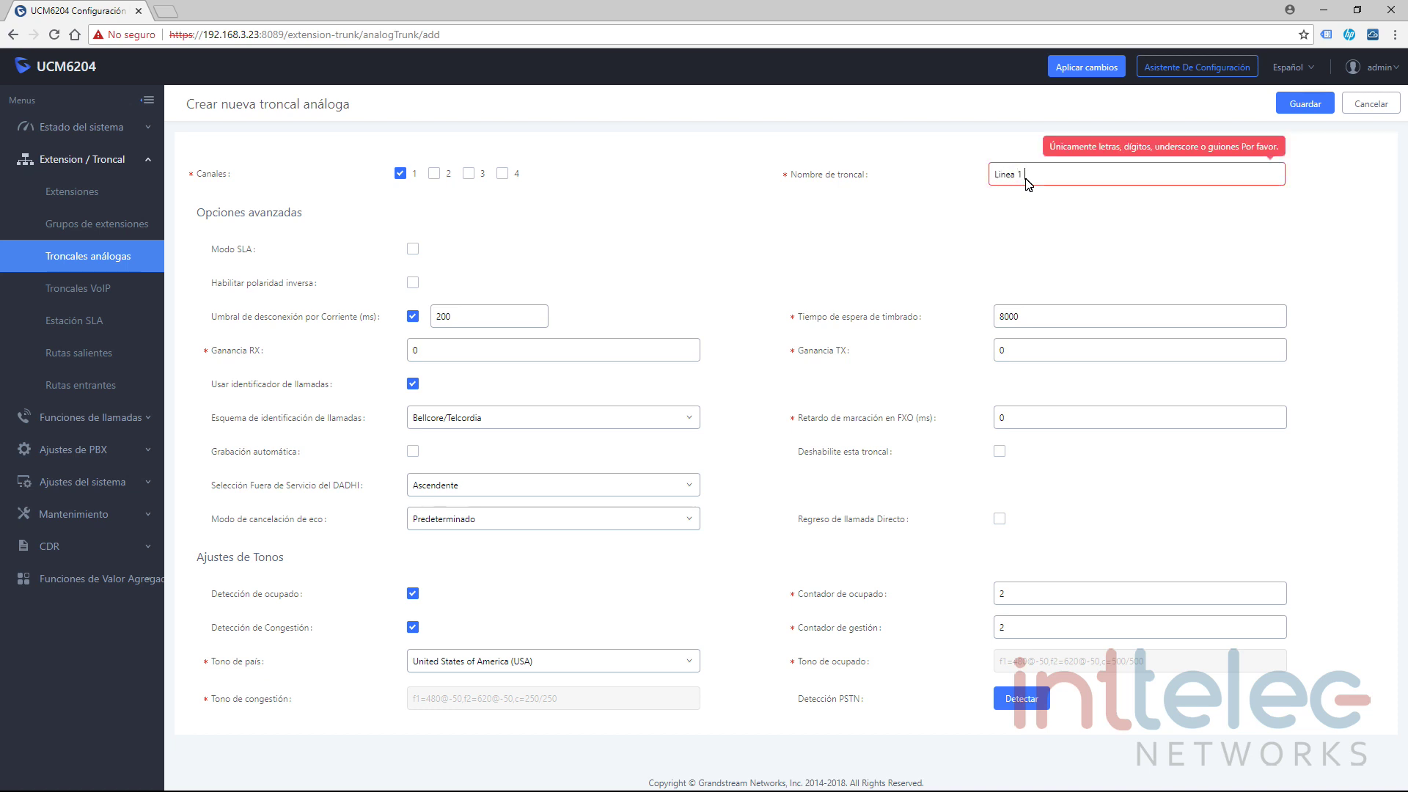
key(BackSpace)
key(BackSpace)
text(-1)
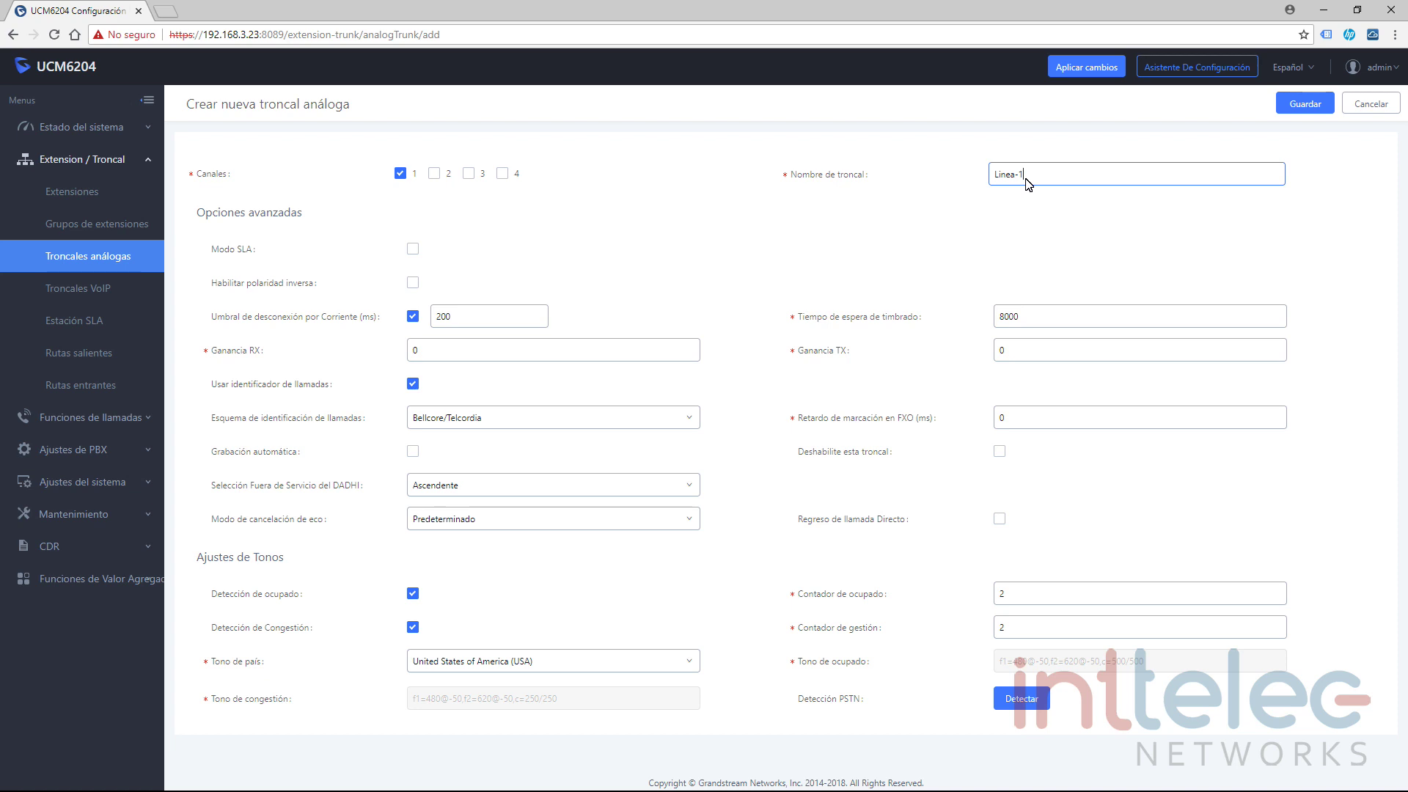
click(545, 258)
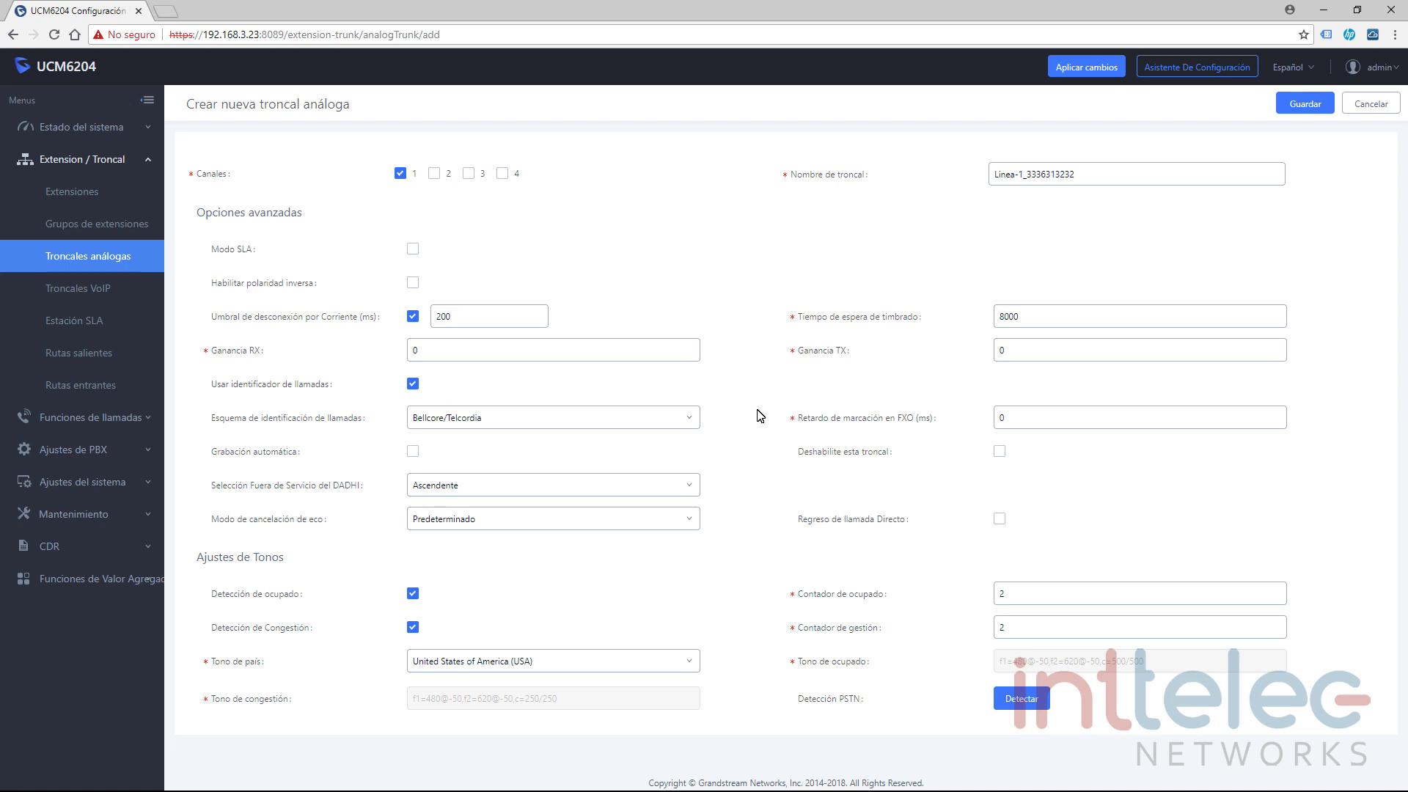
click(690, 419)
click(690, 419)
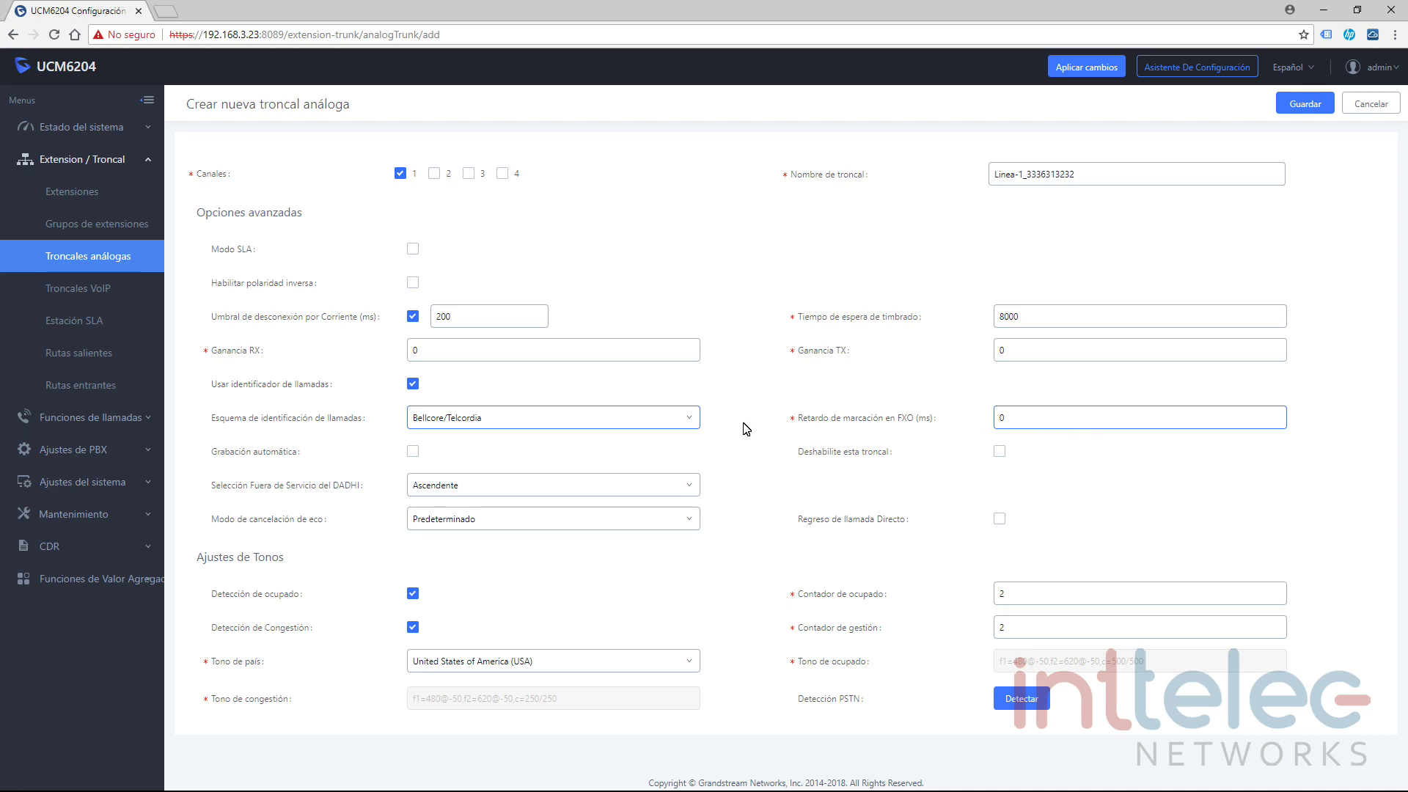
click(412, 452)
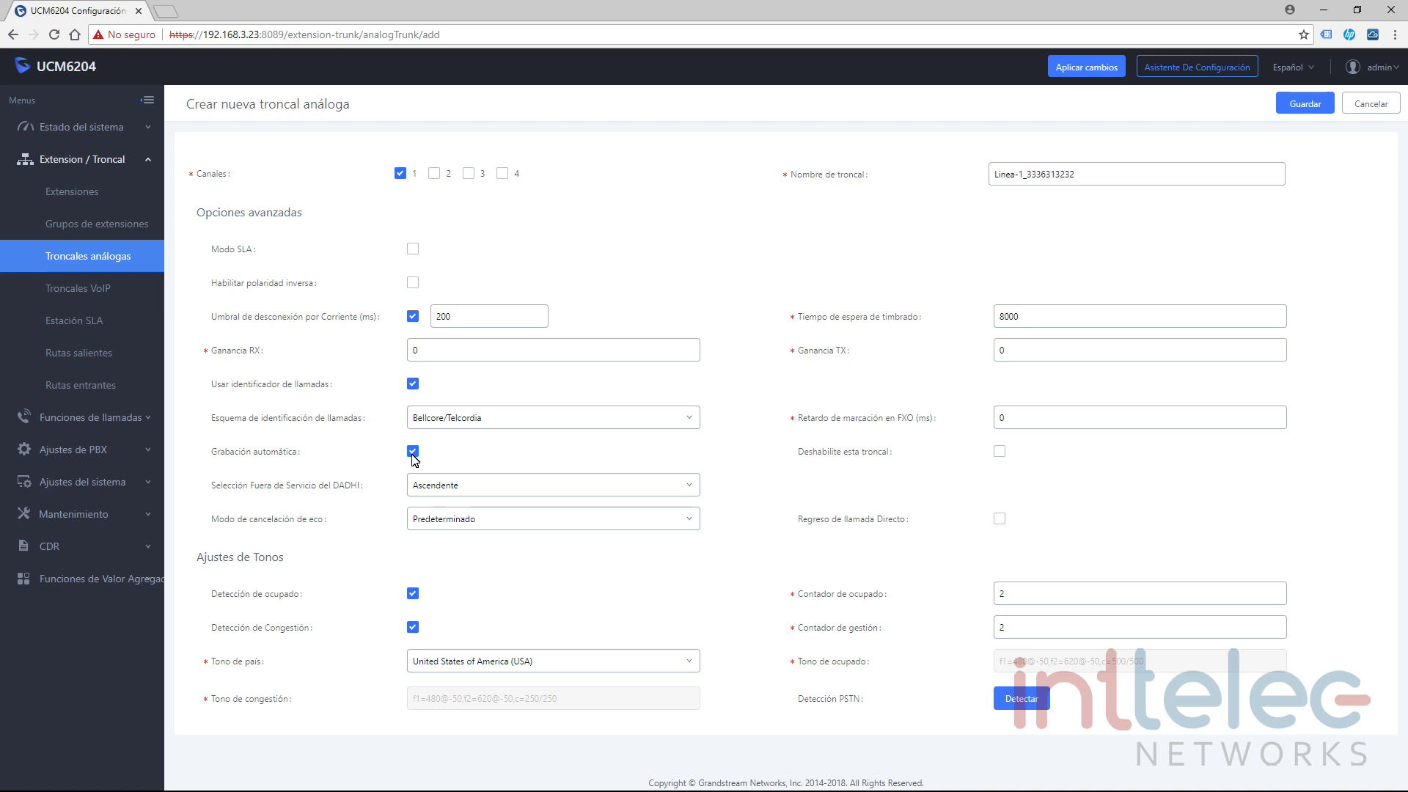
click(412, 455)
Toggle Deshabilite esta troncal on and off, leaving the trunk enabled.
click(999, 452)
click(998, 453)
click(998, 453)
click(999, 453)
click(1001, 454)
Add channel 2 to the trunk, briefly selecting then clearing channels 3 and 4.
click(435, 175)
click(469, 174)
click(502, 174)
click(470, 176)
click(503, 176)
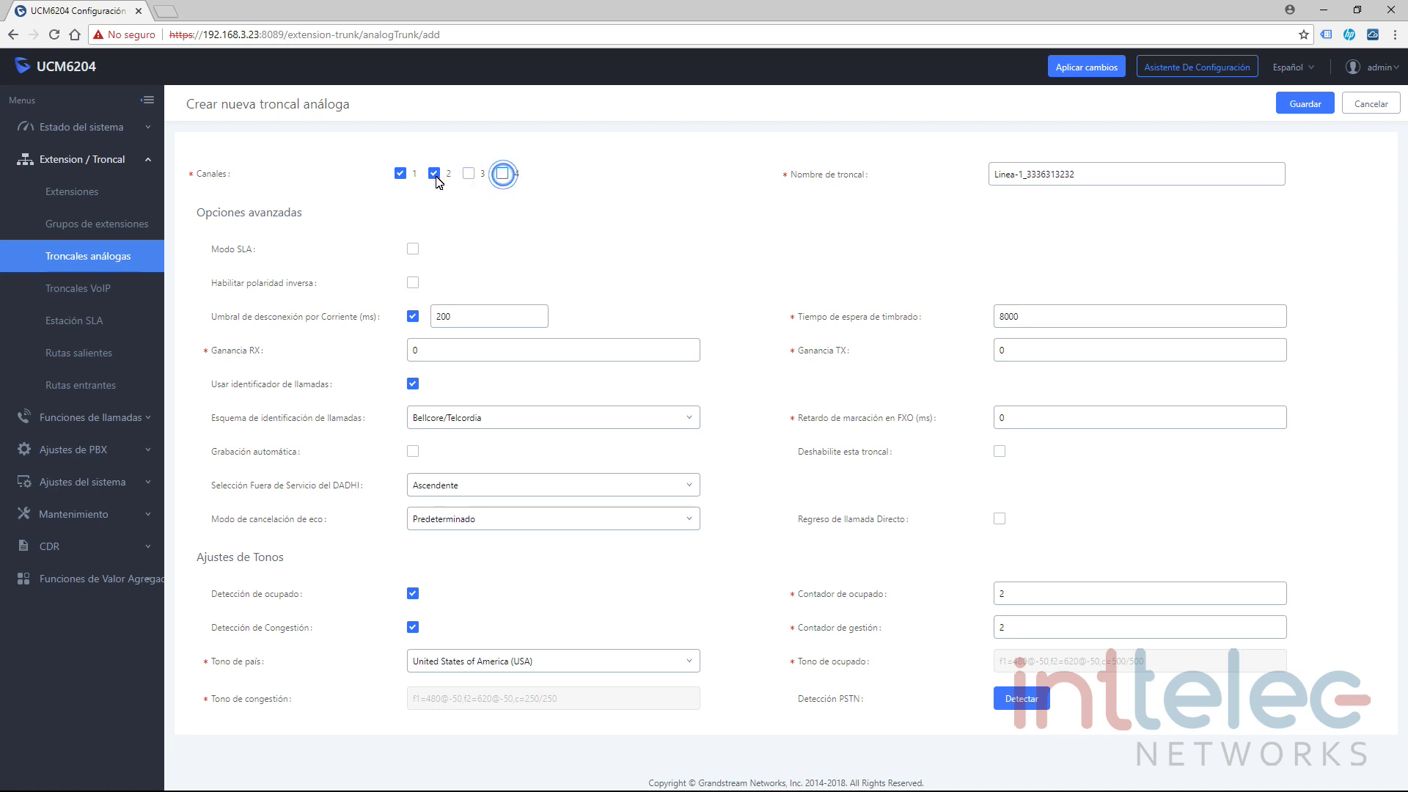
click(692, 490)
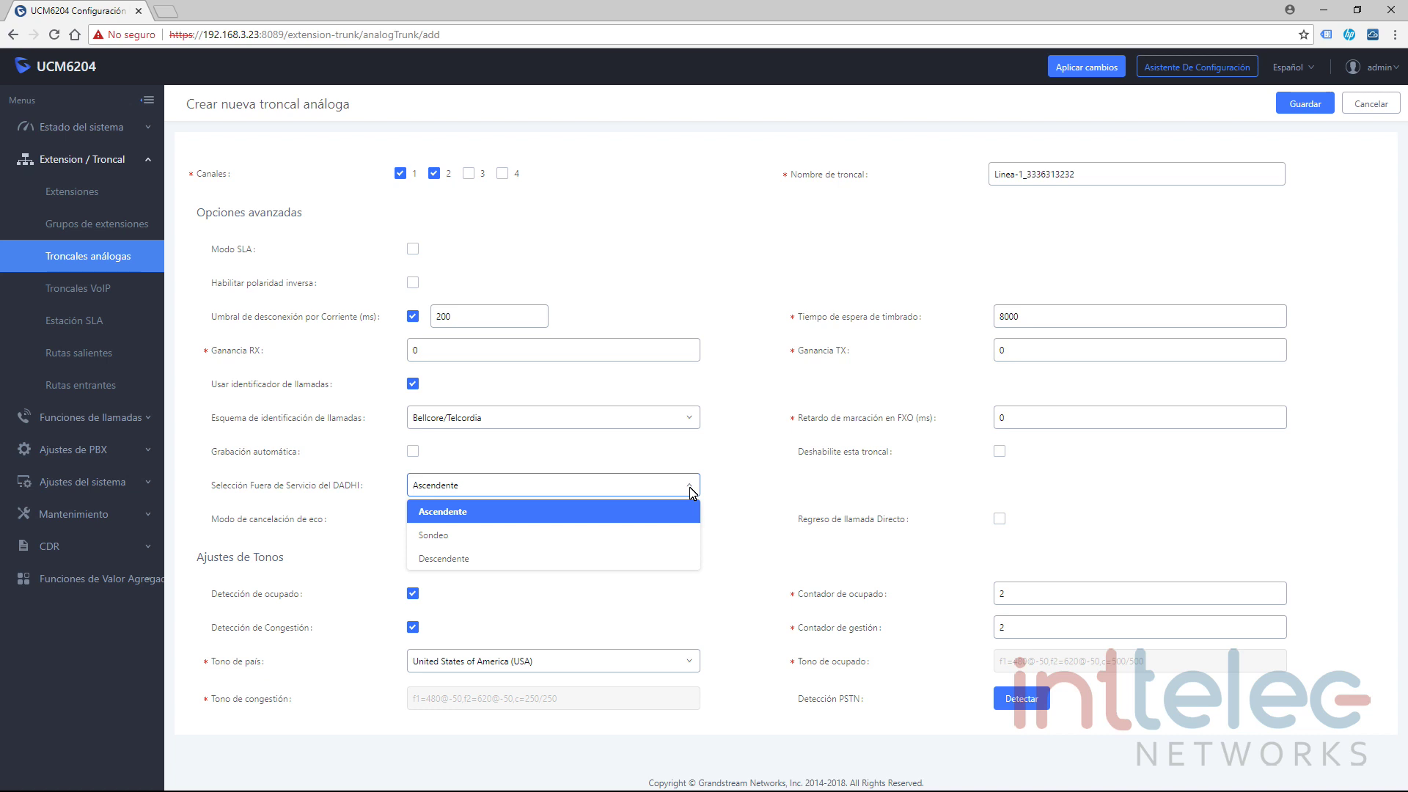
click(717, 473)
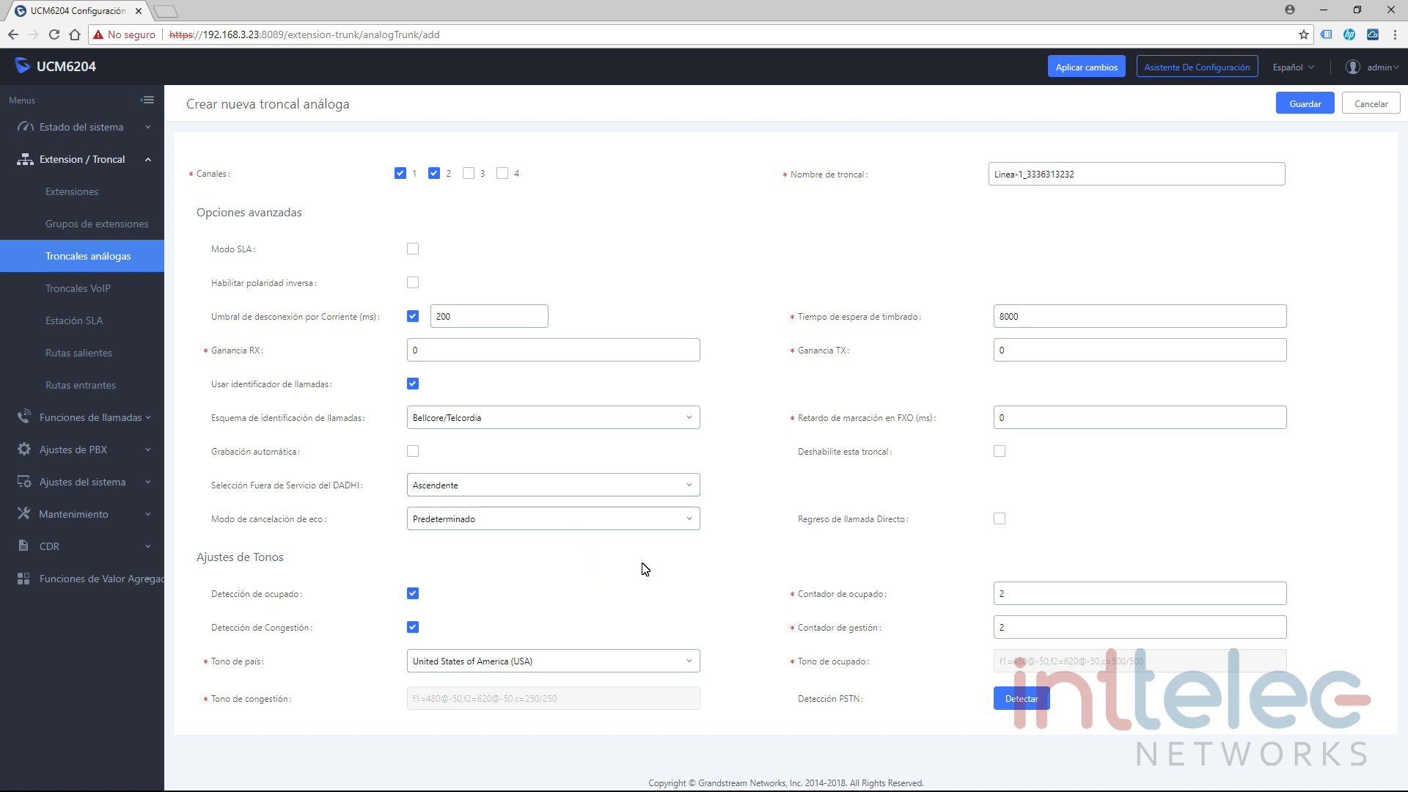
click(695, 526)
click(695, 525)
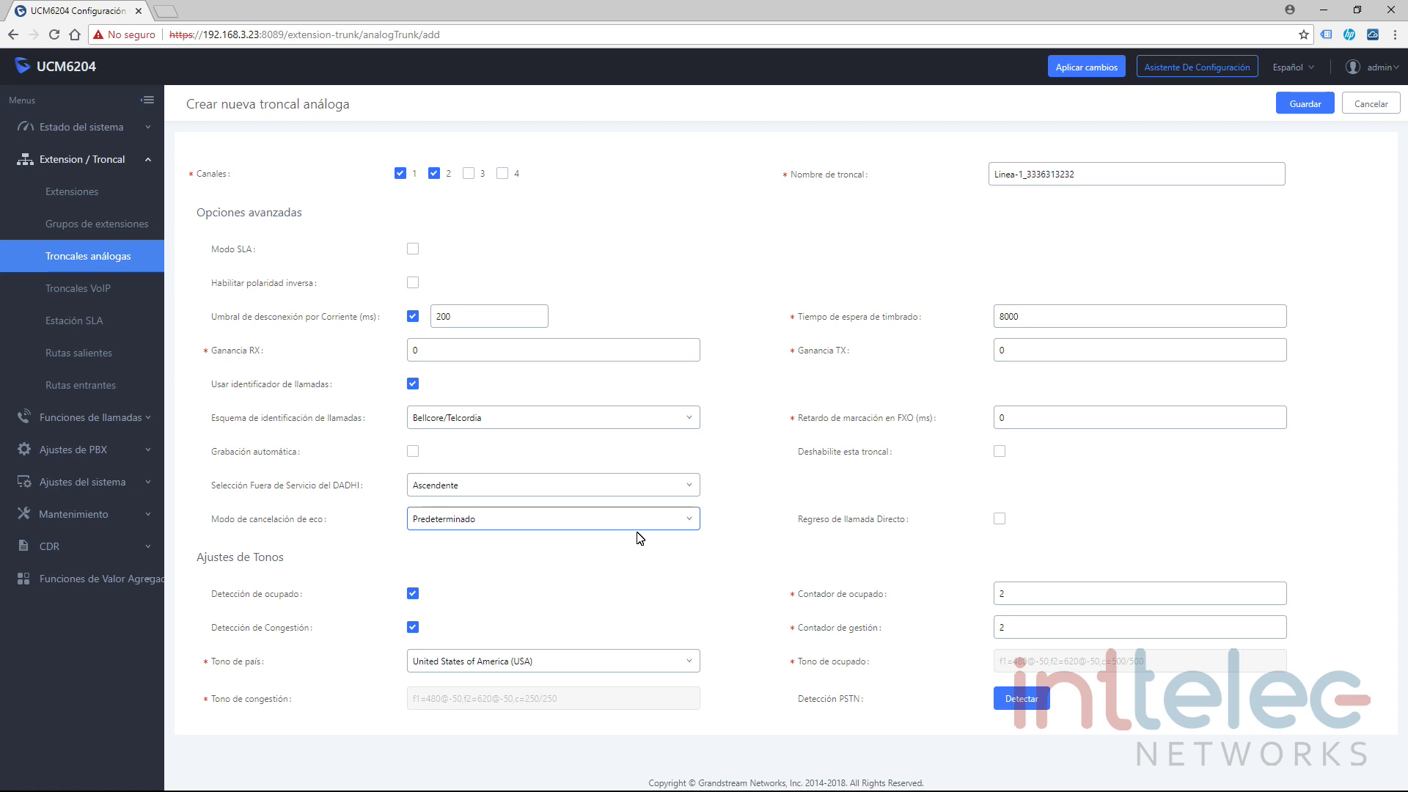
click(690, 525)
click(484, 569)
click(696, 524)
click(488, 550)
drag(195, 563, 298, 561)
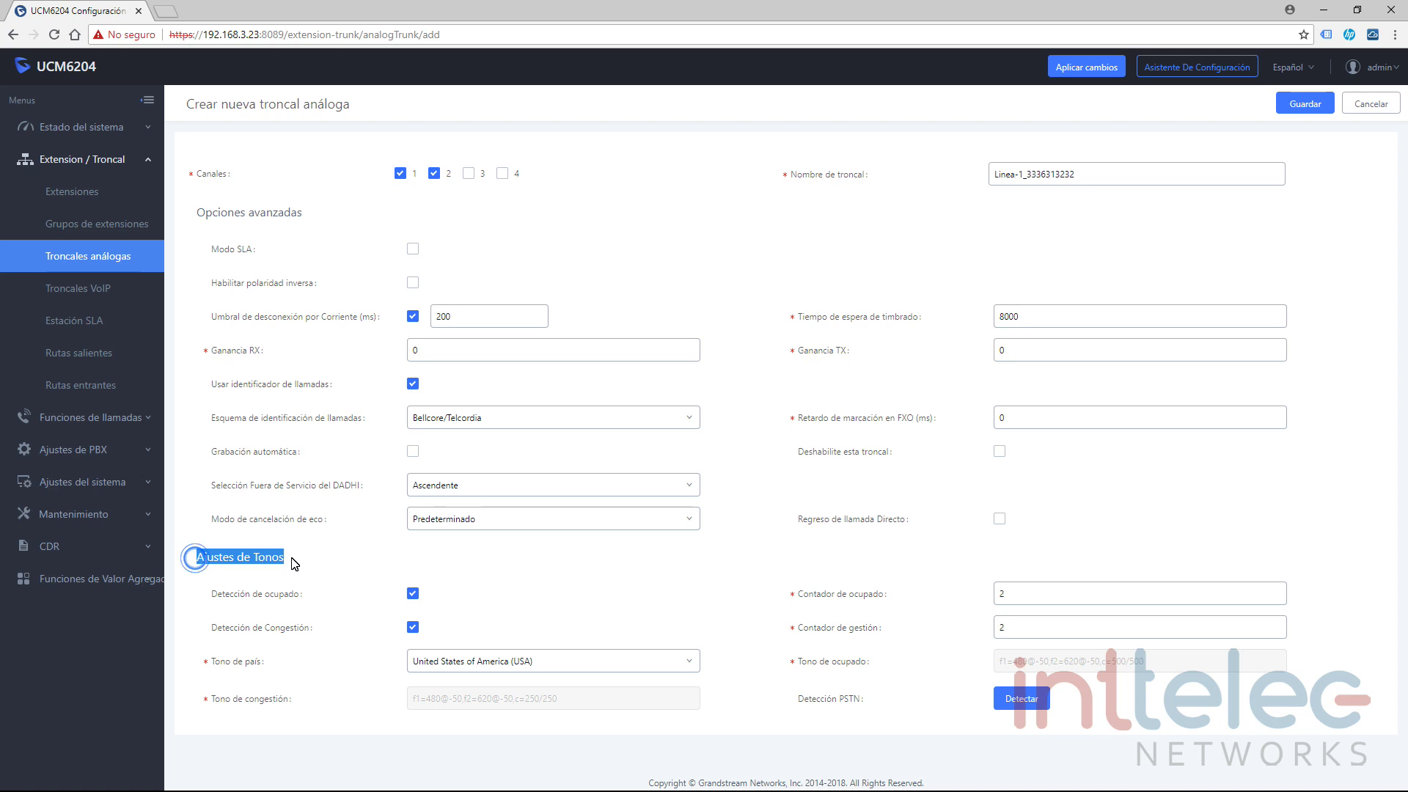
click(525, 577)
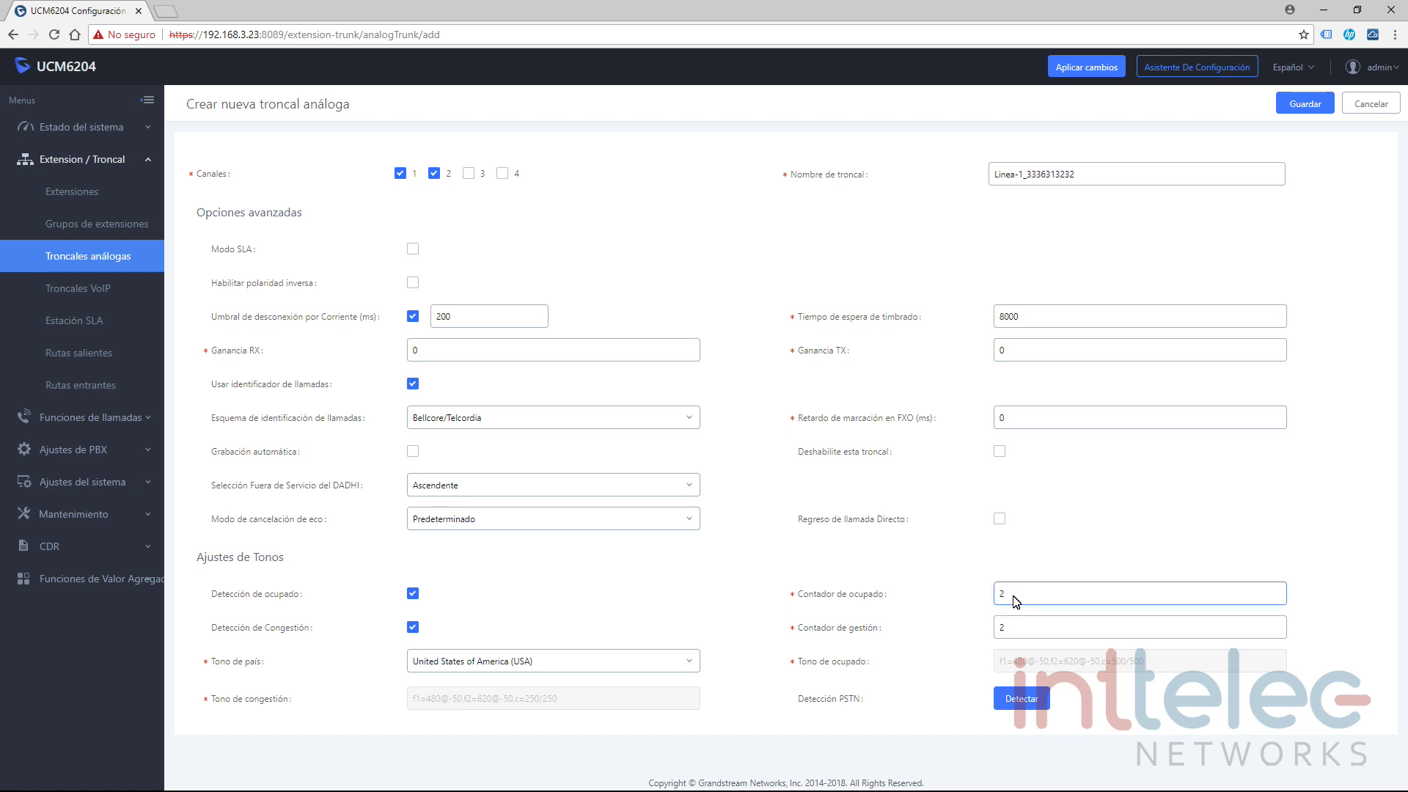
drag(1010, 594, 995, 596)
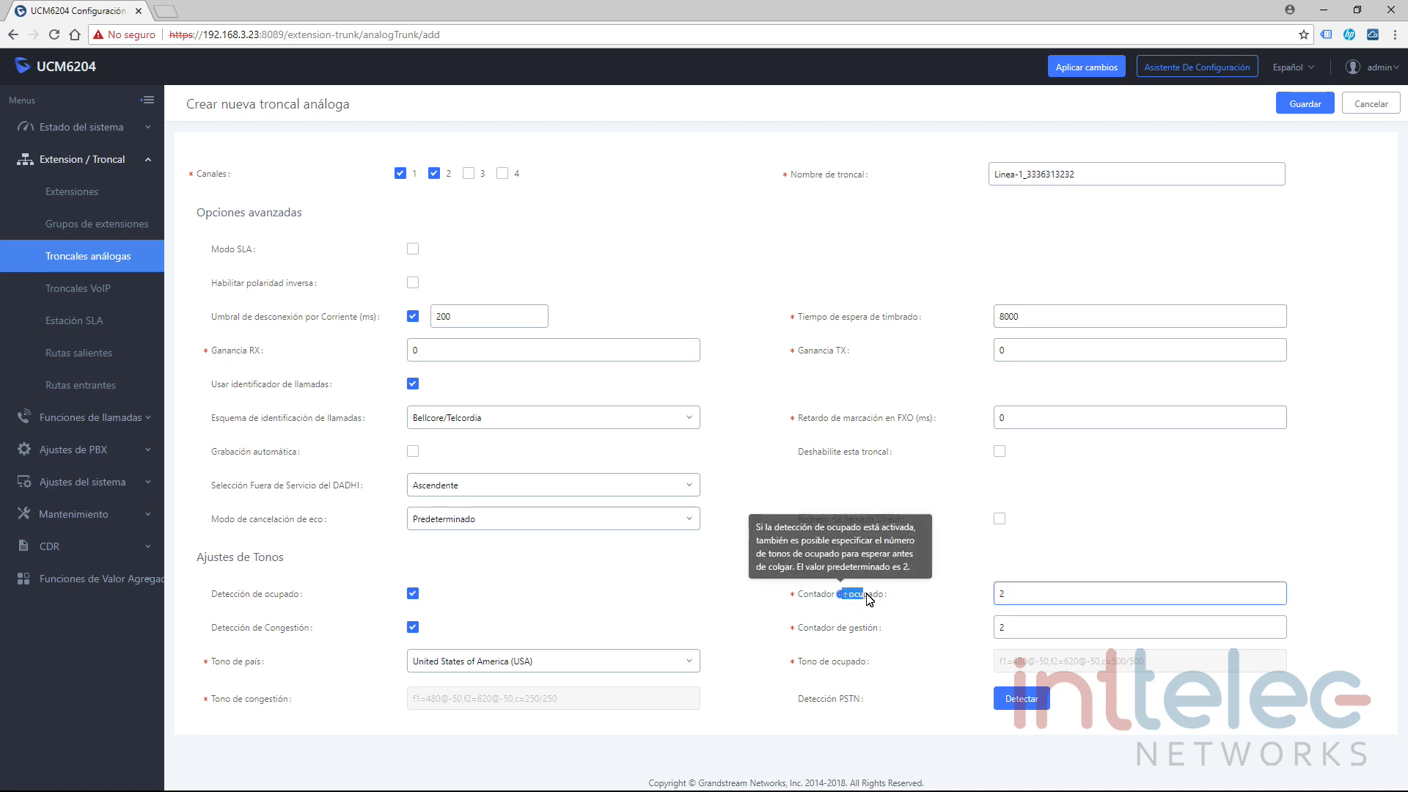
click(1024, 598)
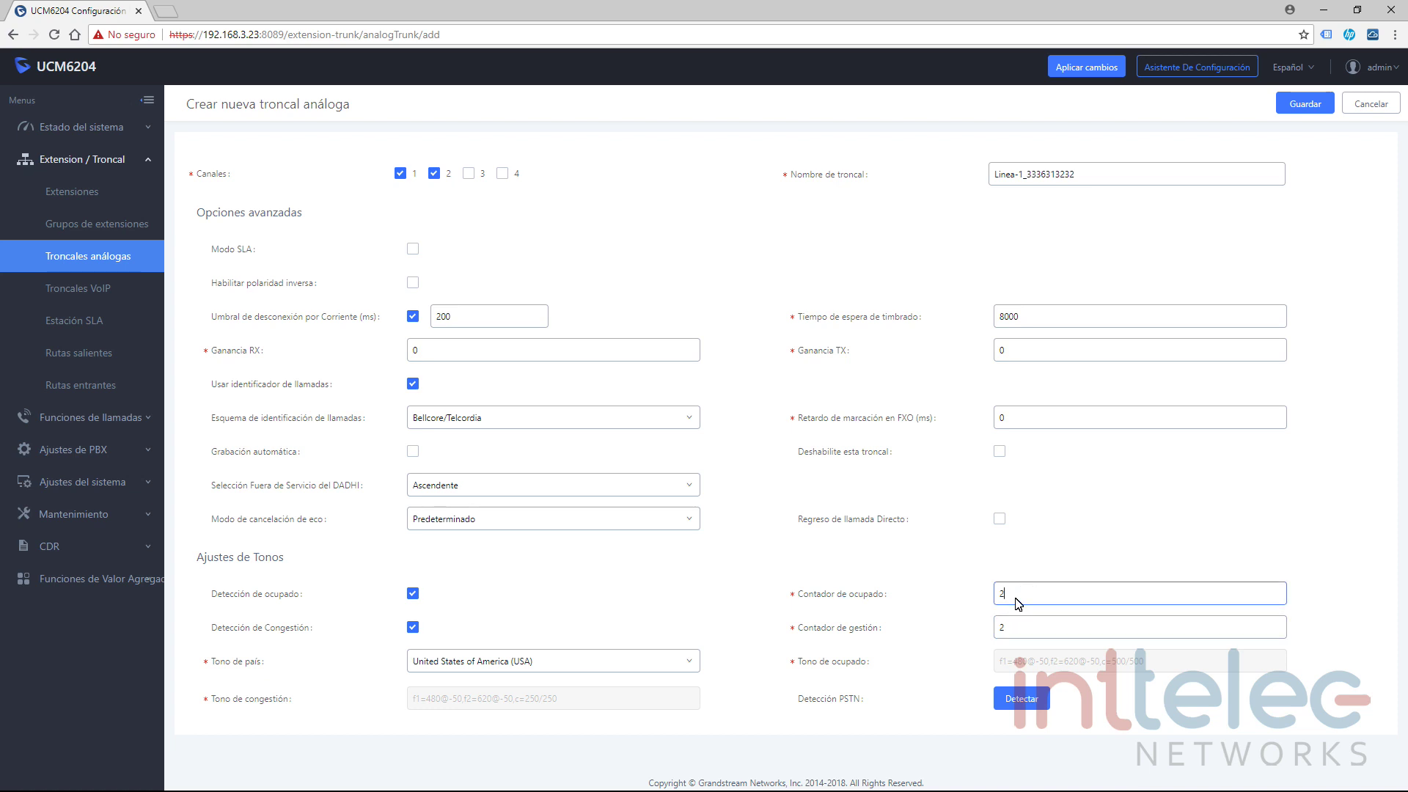
click(1016, 629)
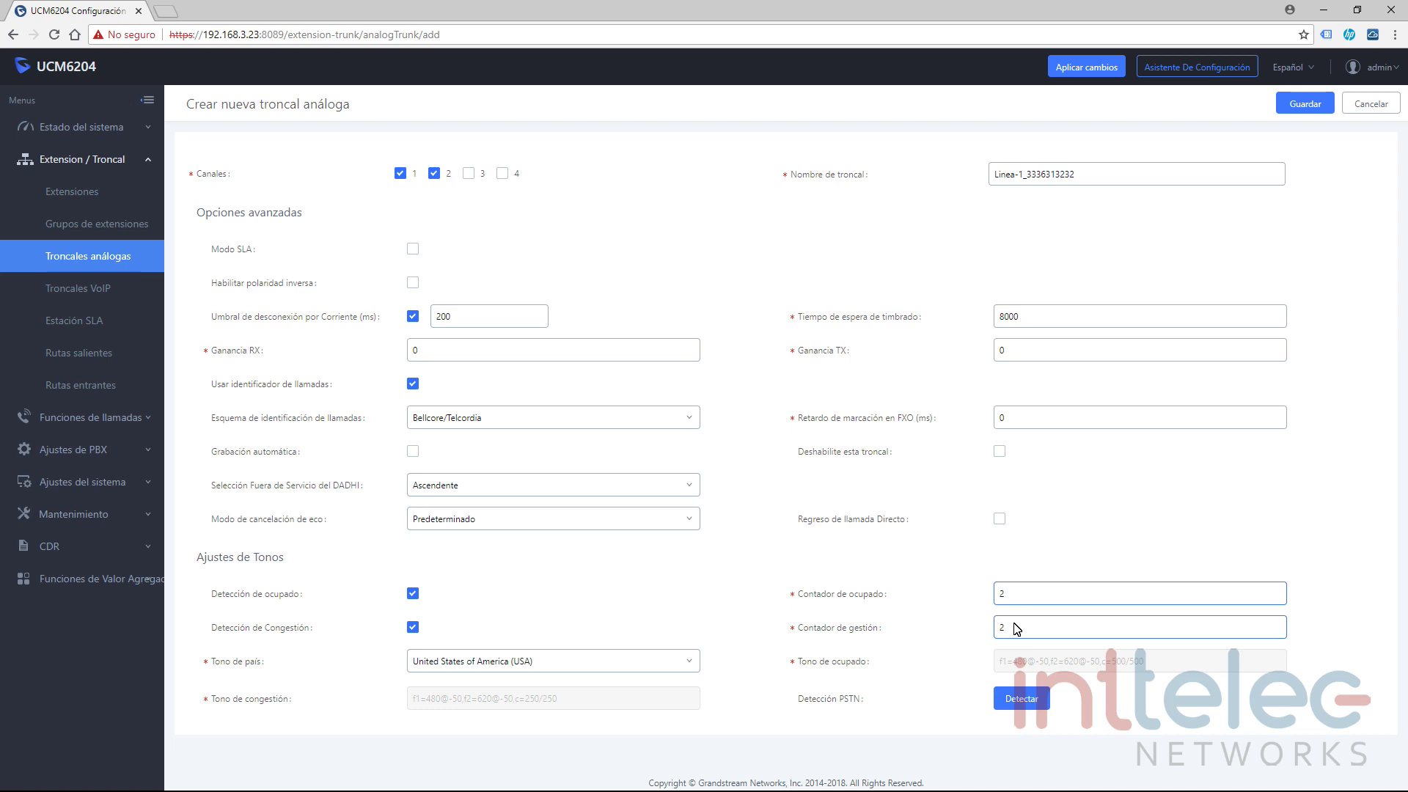
Set Tono de país to Personalizado, exposing busy tone c=500/500 and congestion tone c=250/250.
click(693, 663)
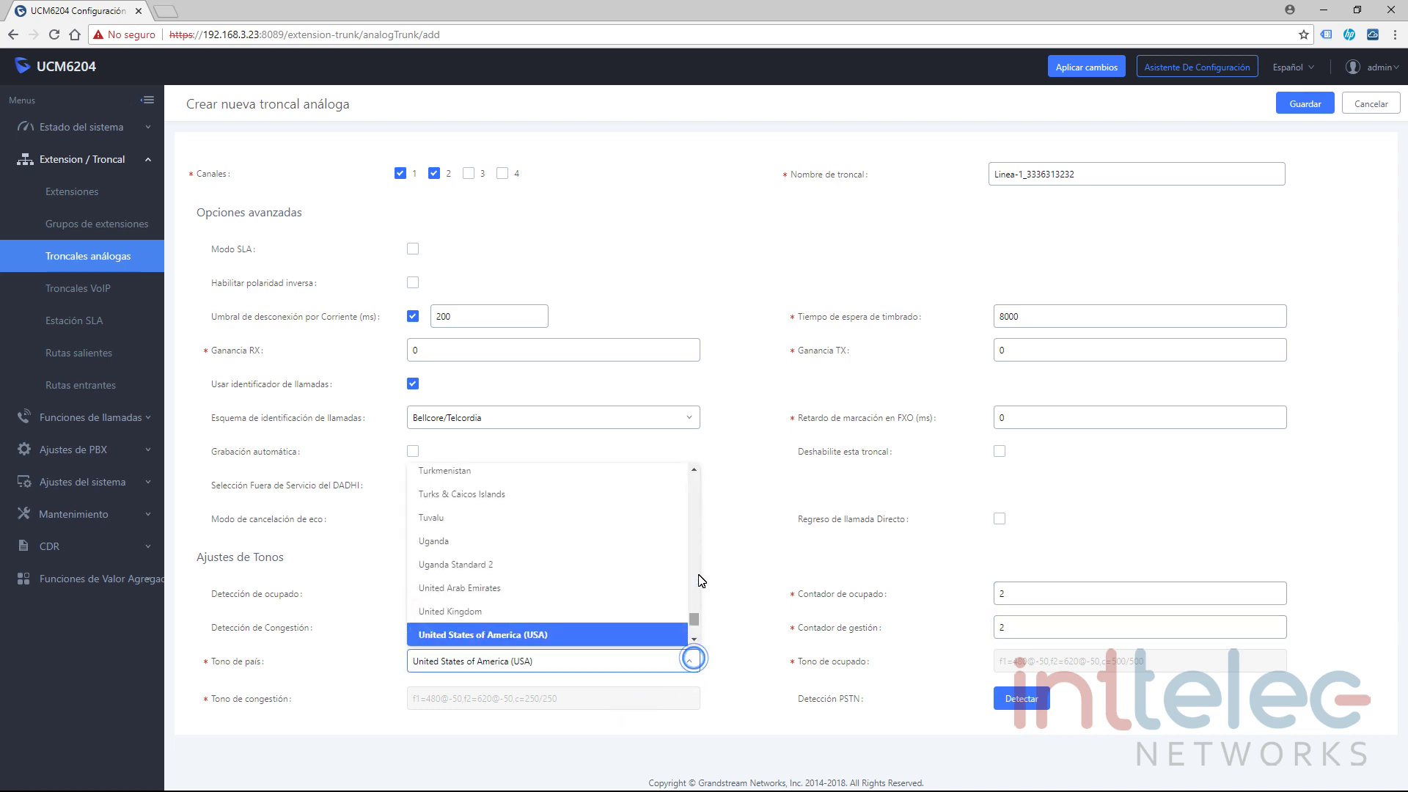
drag(693, 620, 693, 629)
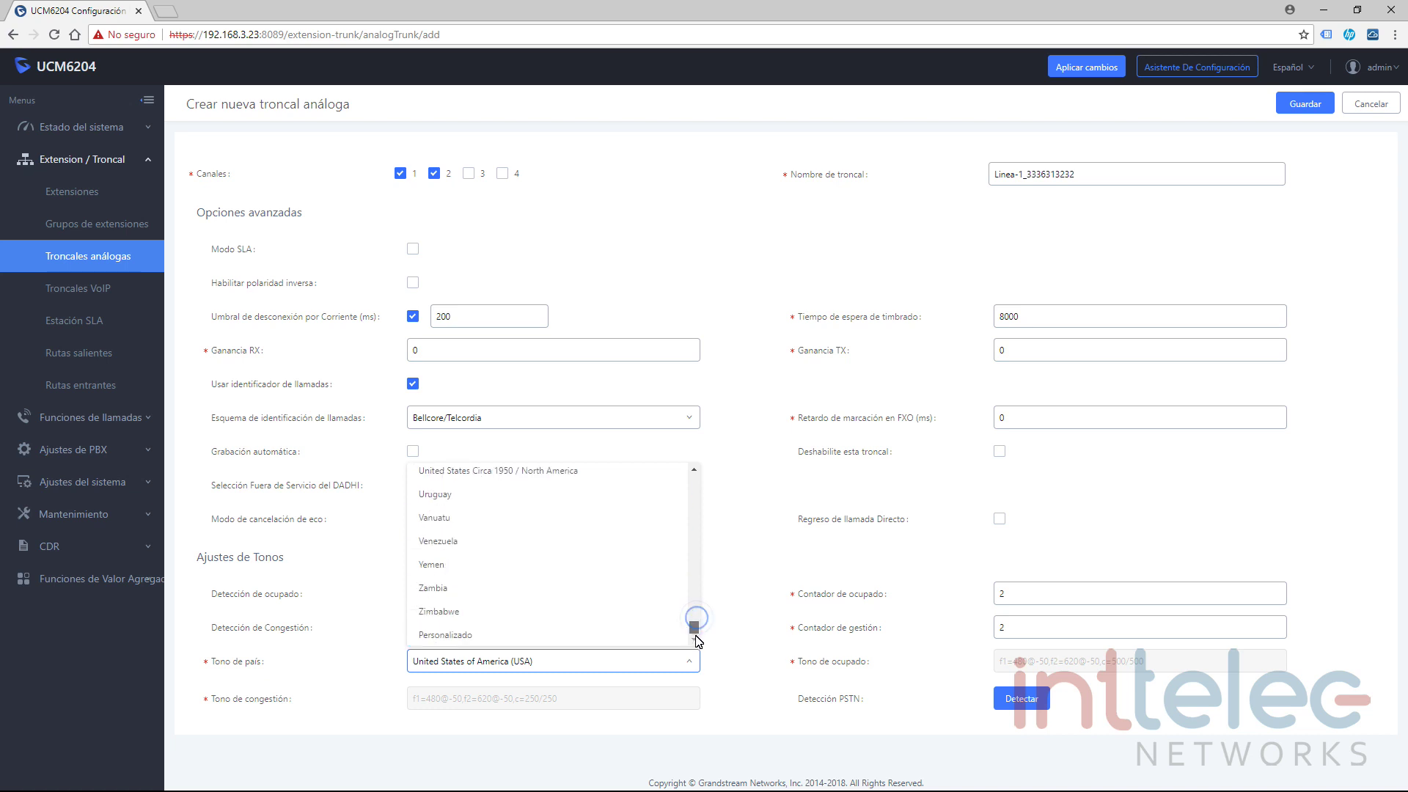
click(476, 639)
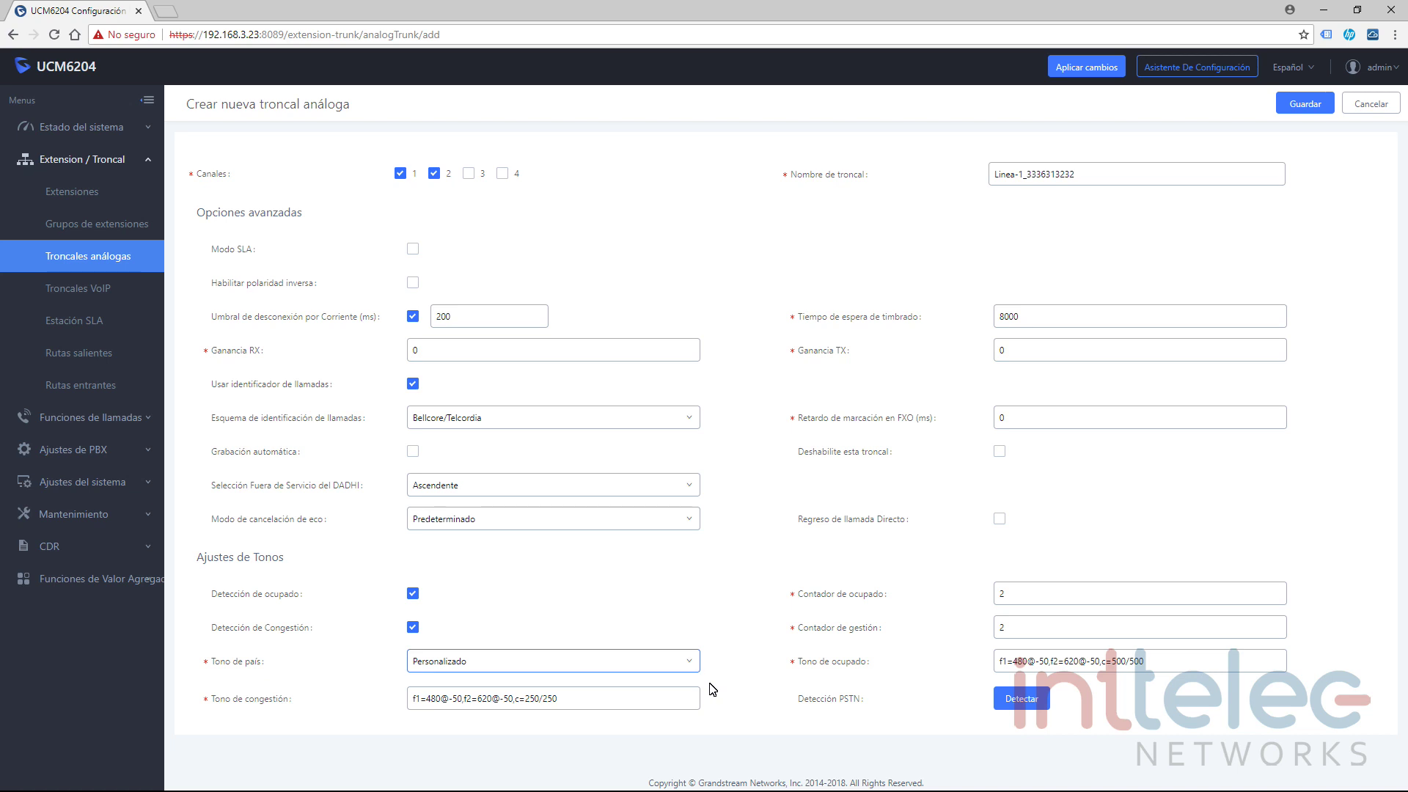
click(690, 661)
Switch the country tone to Mexico and uncheck channel 2, leaving only channel 1.
drag(695, 624, 694, 563)
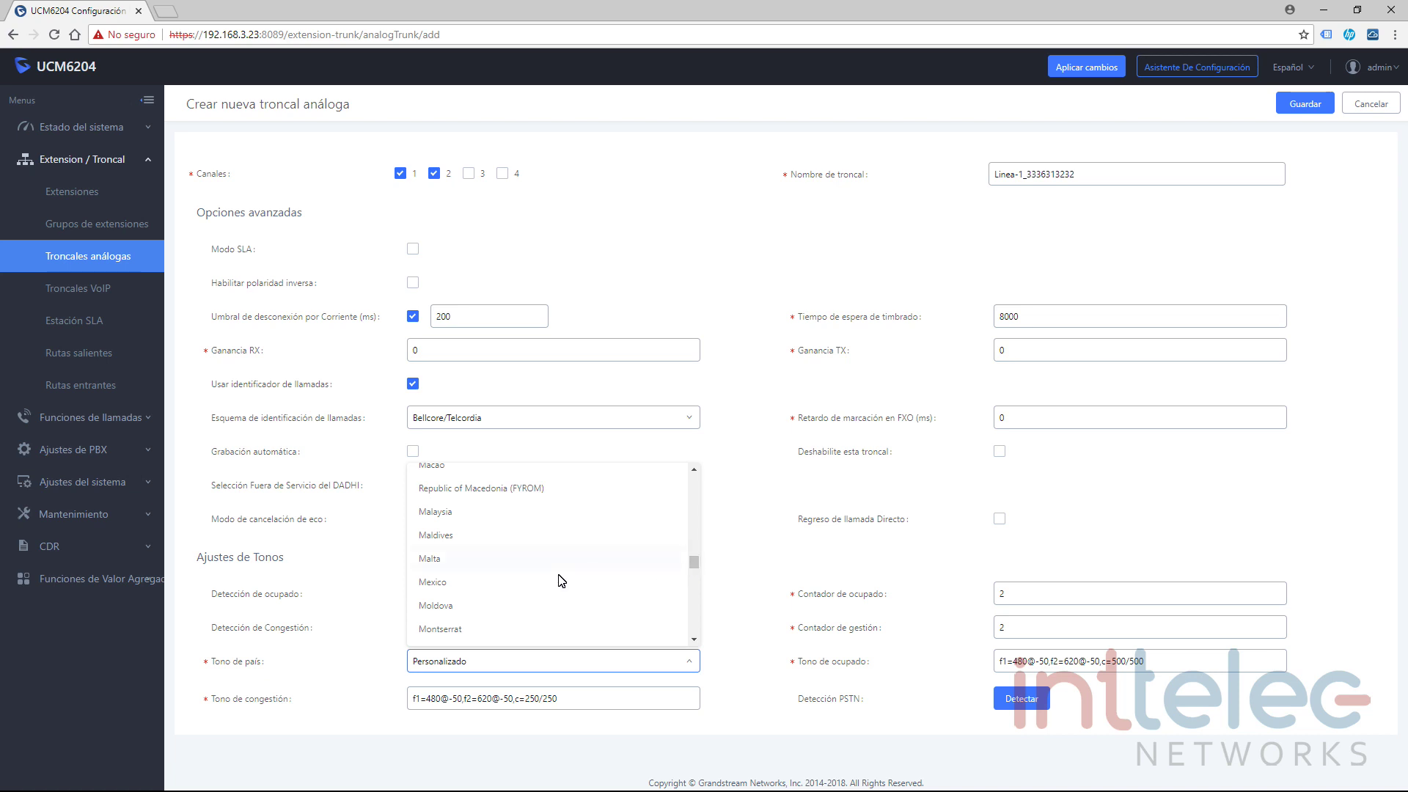
click(470, 582)
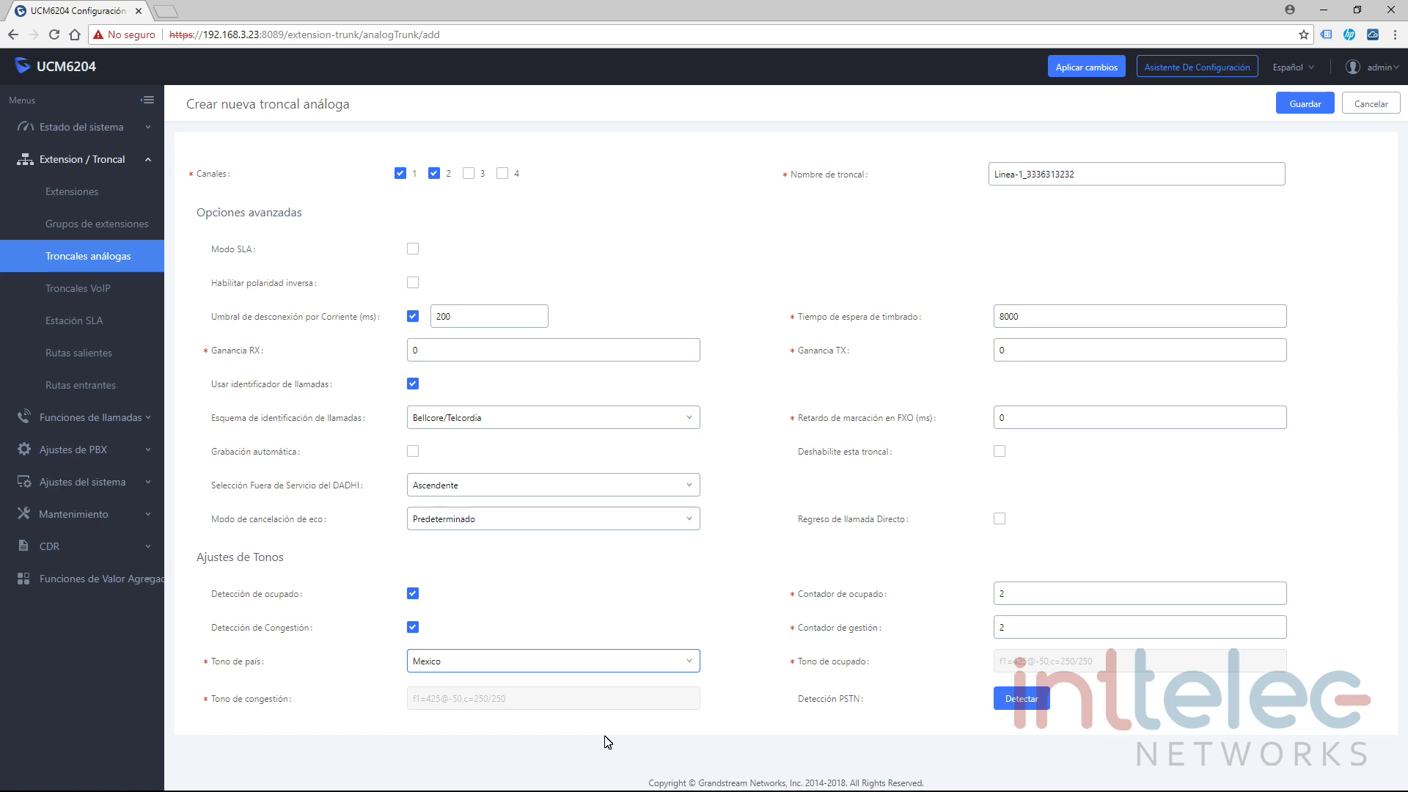
click(435, 173)
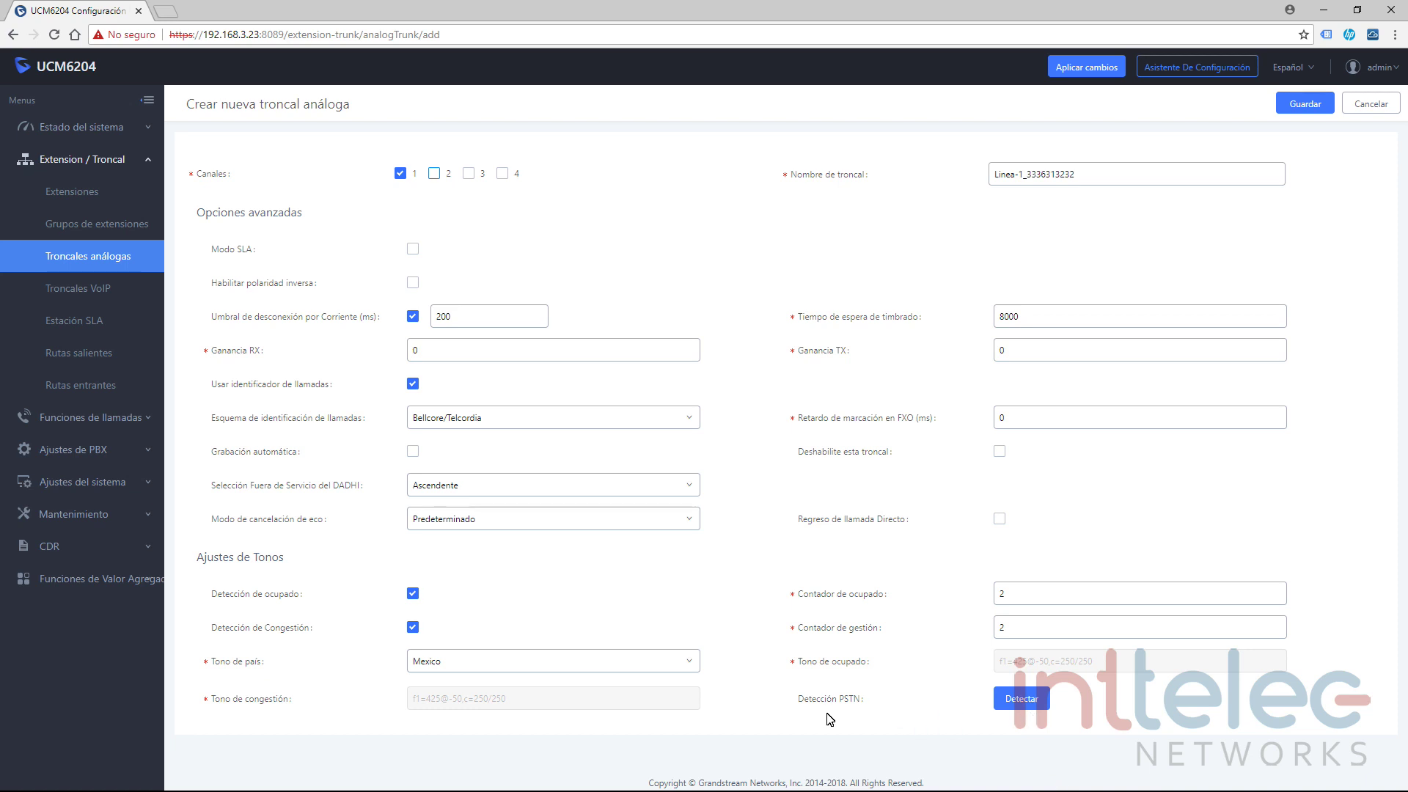
mouse_move(857, 704)
Launch PSTN detection and set Detección de modelo to Detectar Semi Automático.
click(1032, 705)
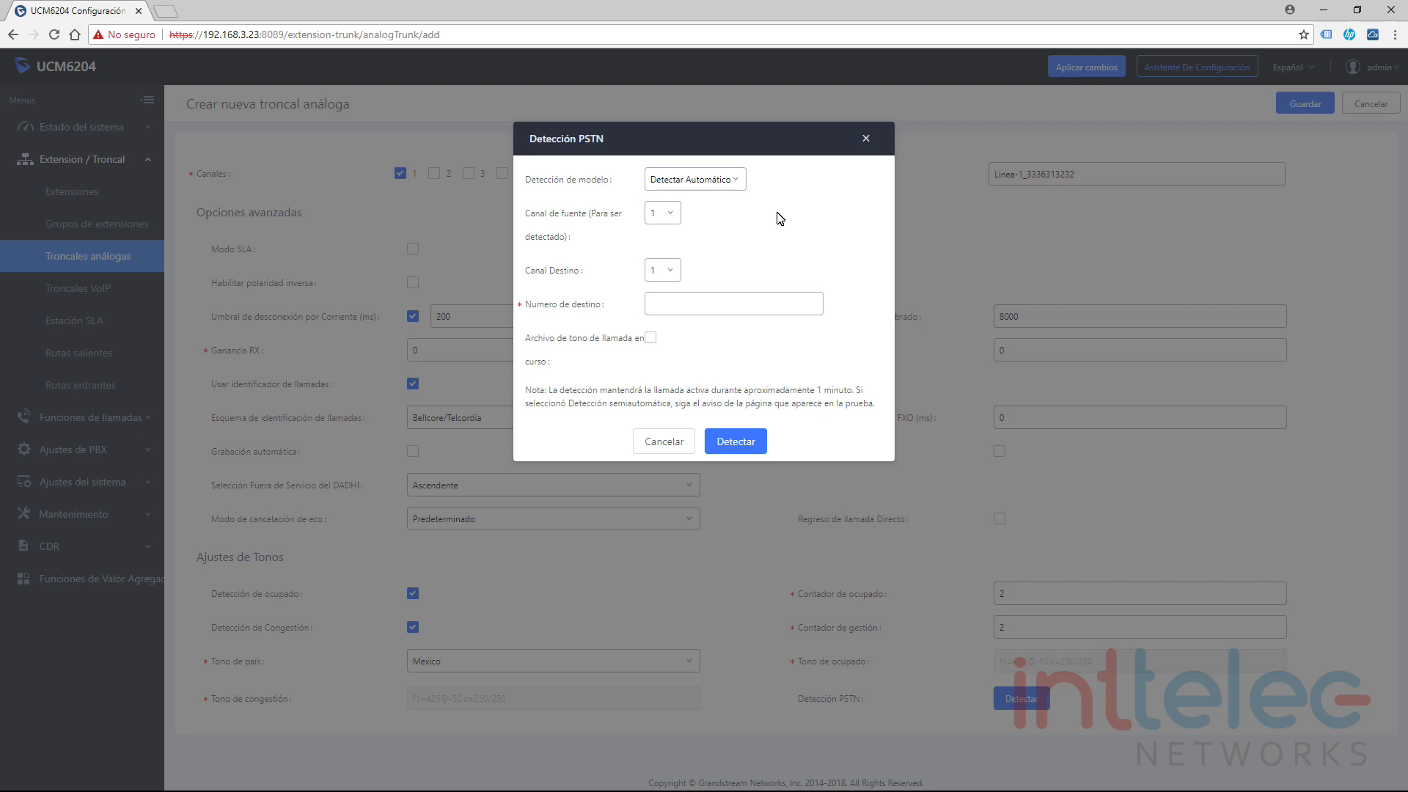
click(737, 180)
click(707, 229)
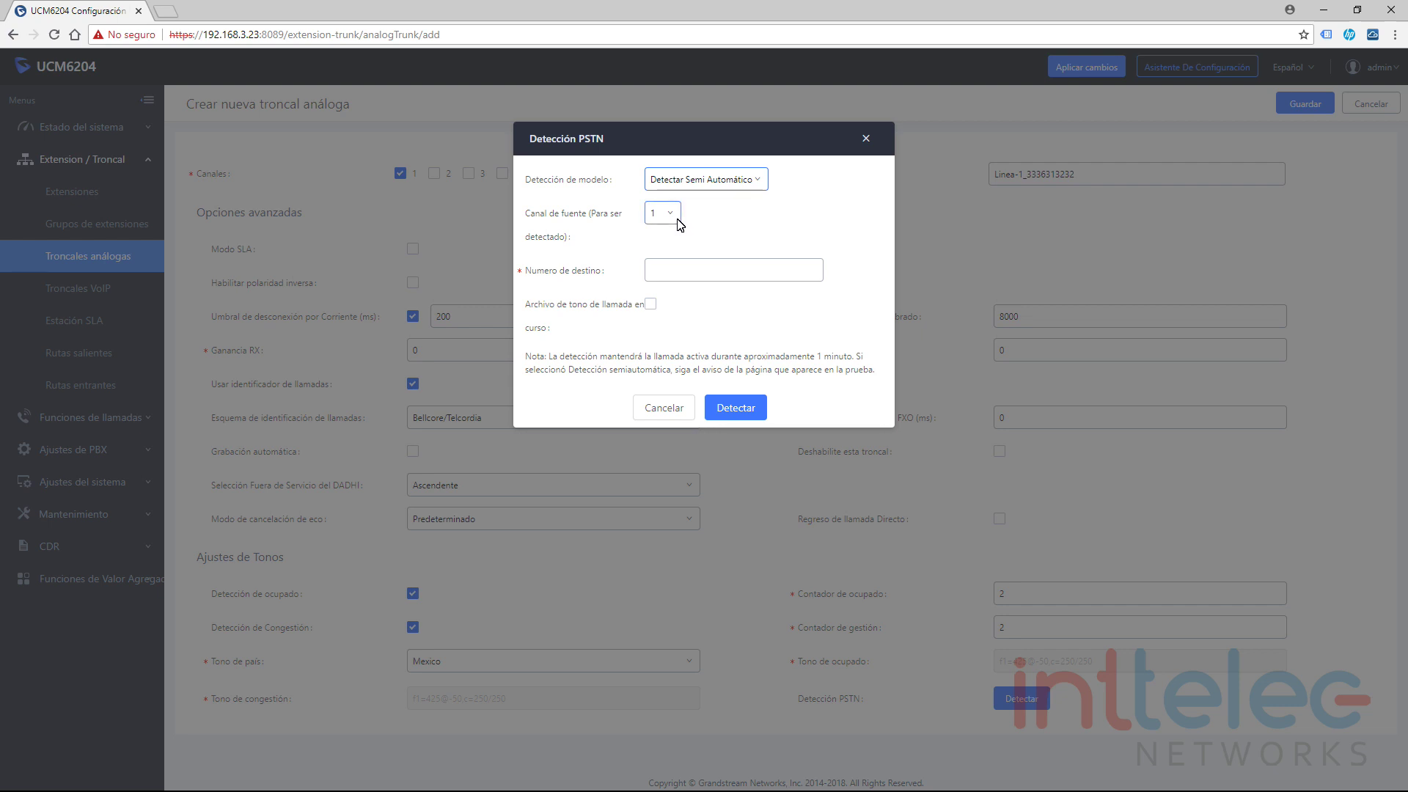
click(682, 270)
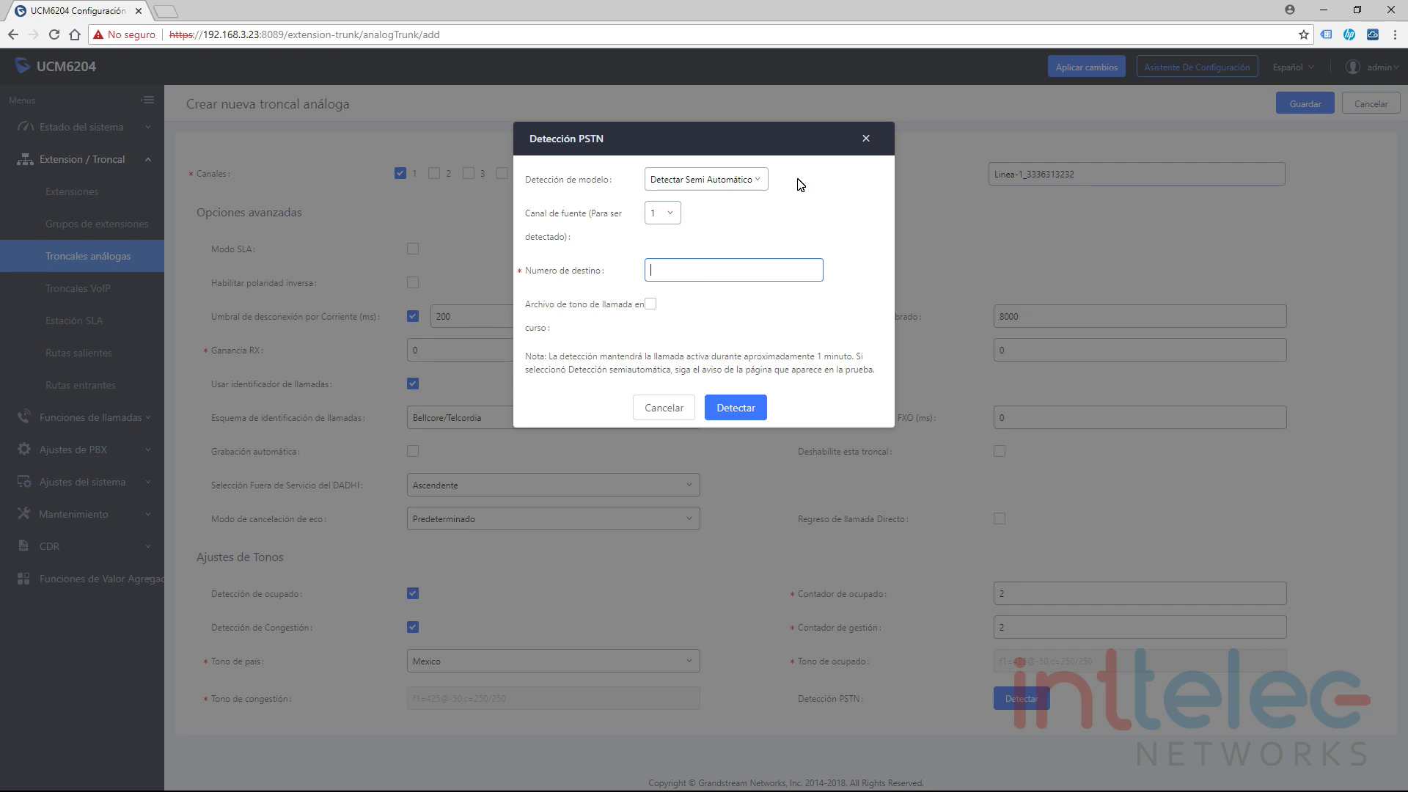
Return model detection to Detectar Automático and close the PSTN detection dialog unrun.
click(760, 183)
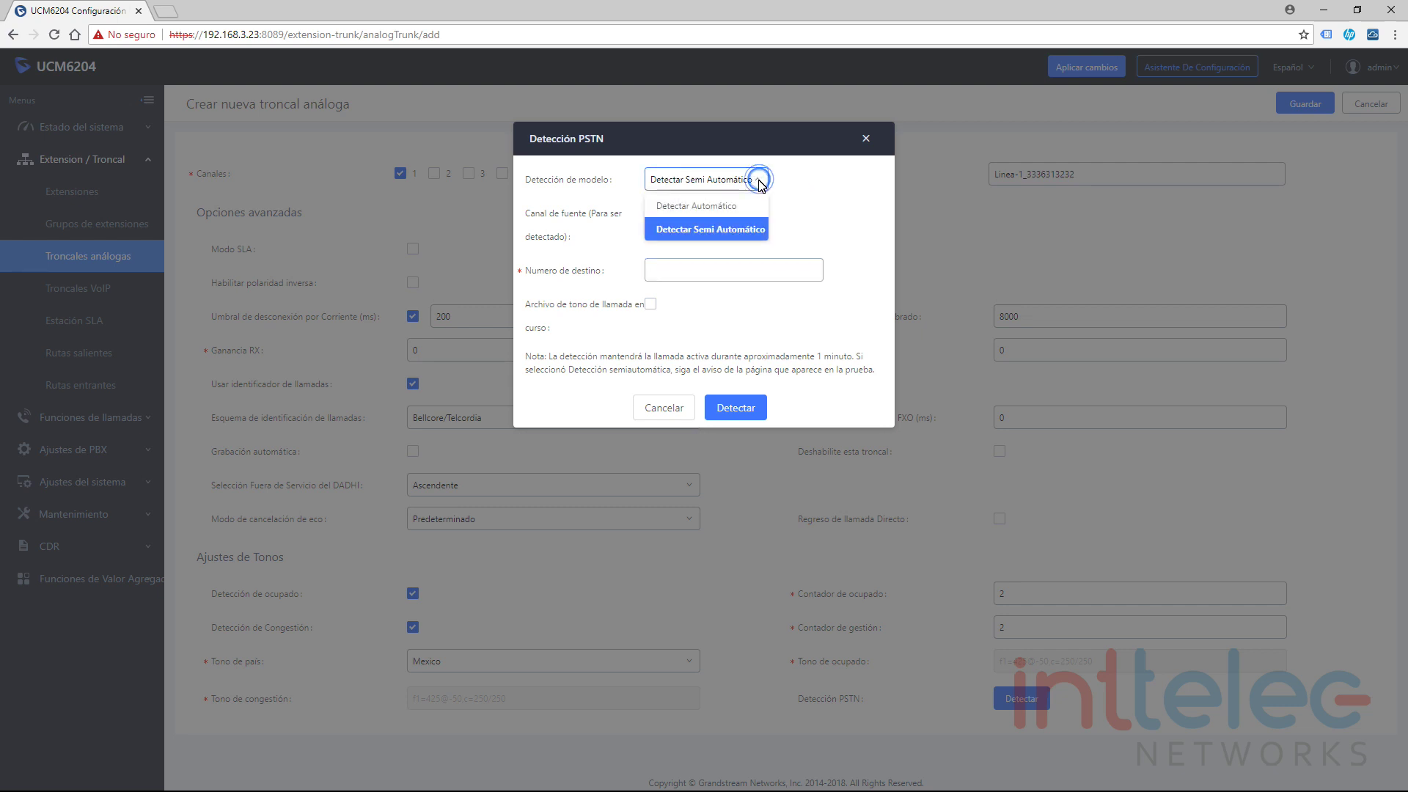
click(726, 206)
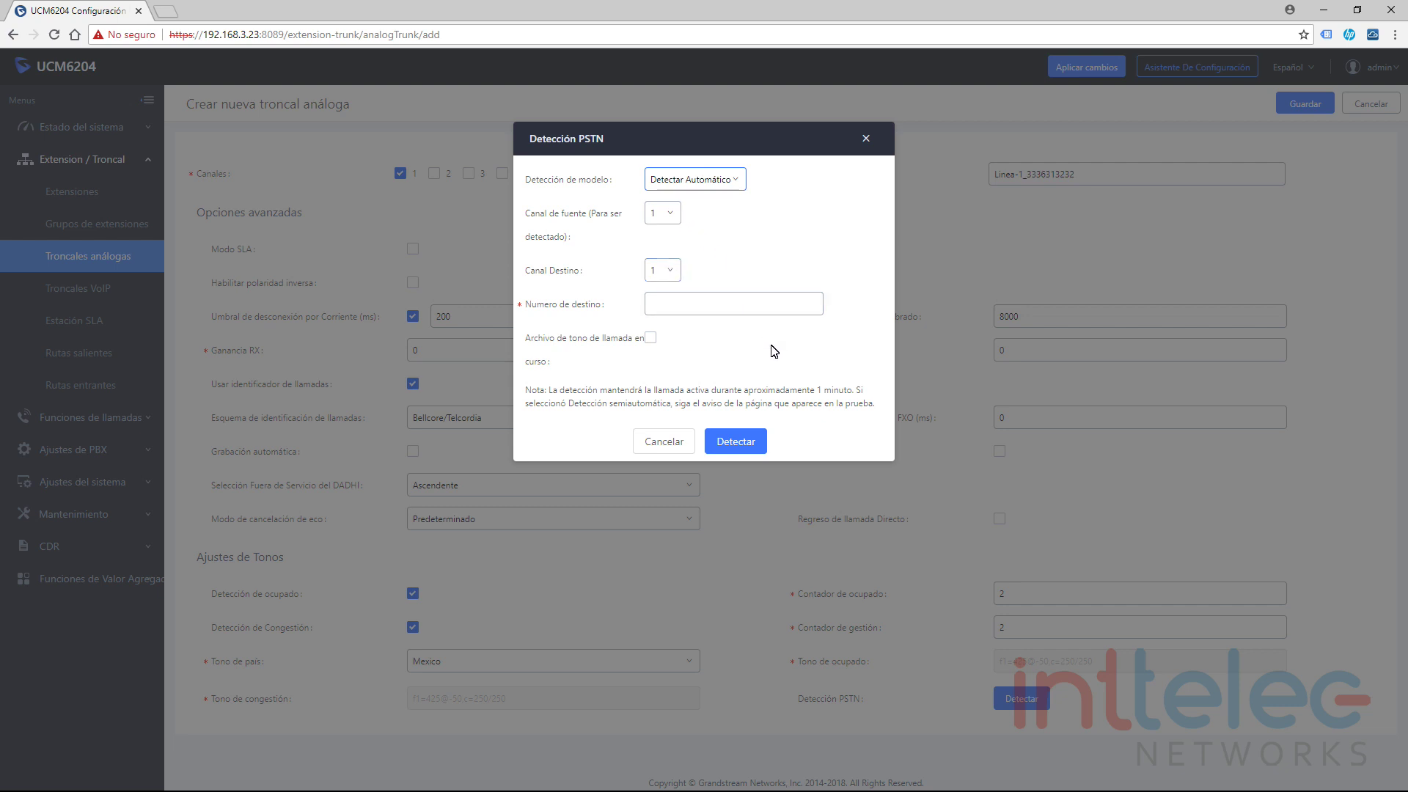
click(866, 138)
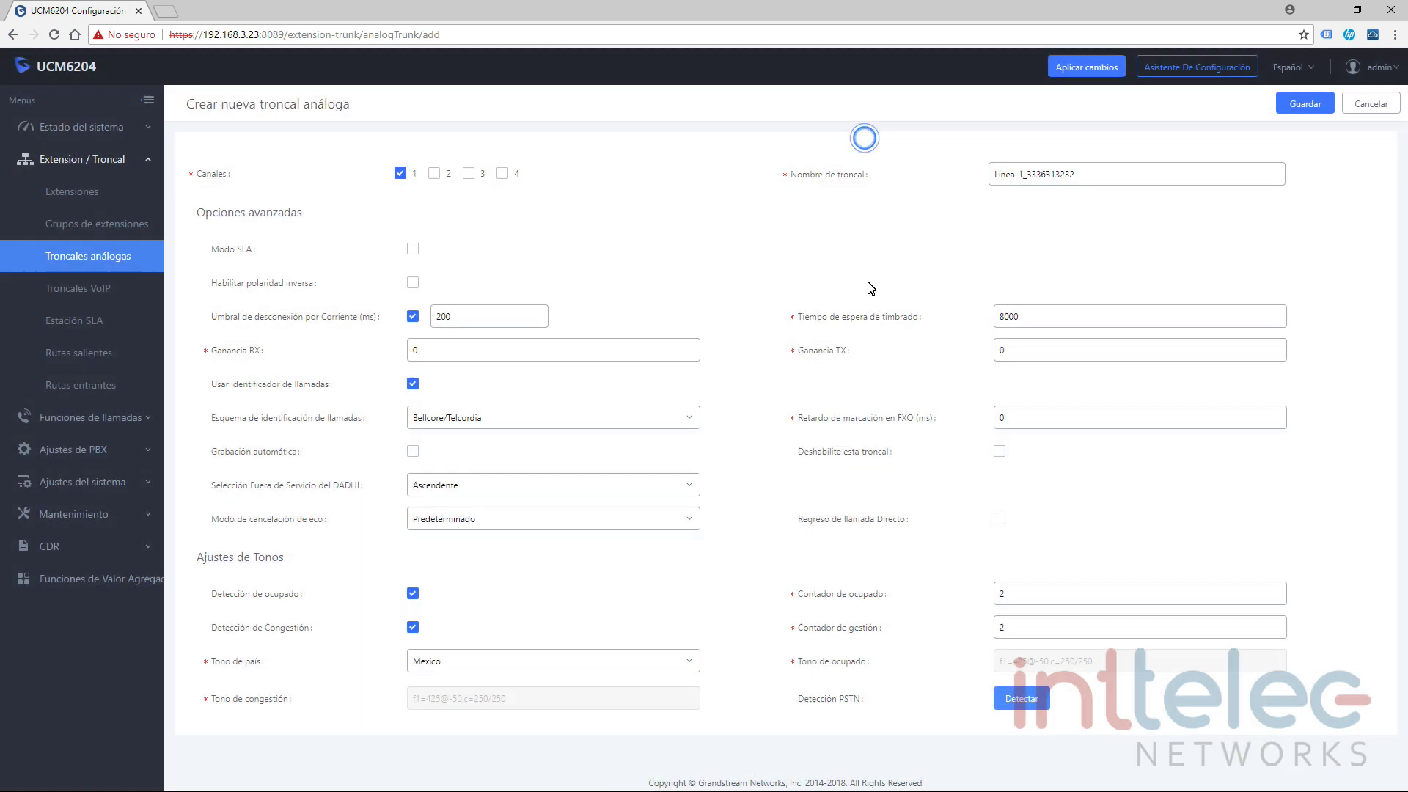